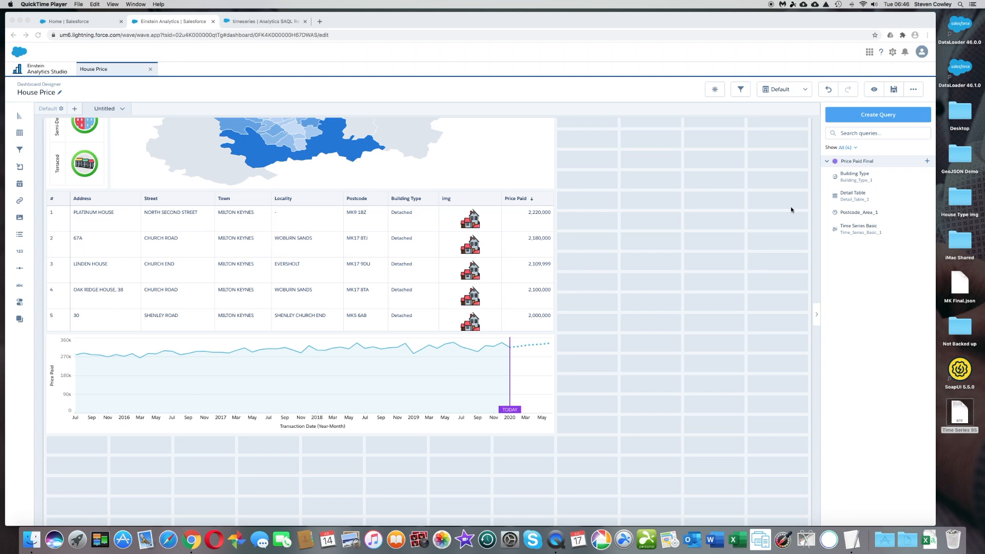
- Create a new dashboard query based on the Price Paid Final dataset
{"action": "left_click", "coordinate": [883, 121]}
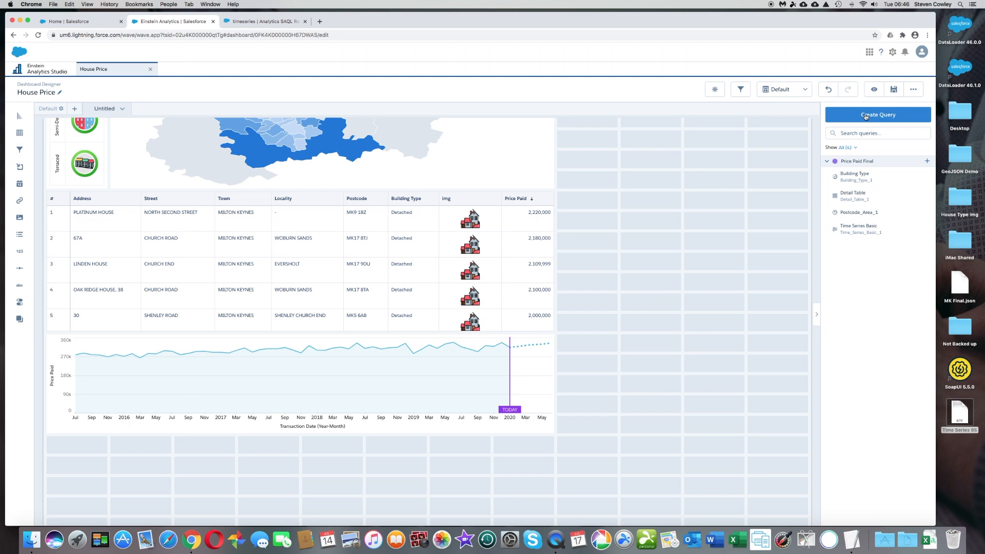
{"action": "left_click", "coordinate": [866, 116]}
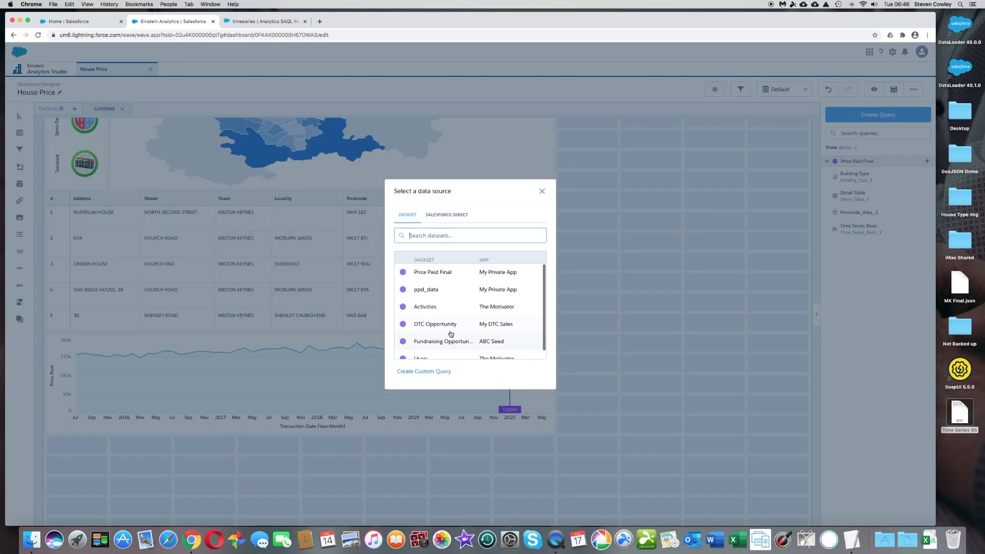
{"action": "left_click", "coordinate": [454, 274]}
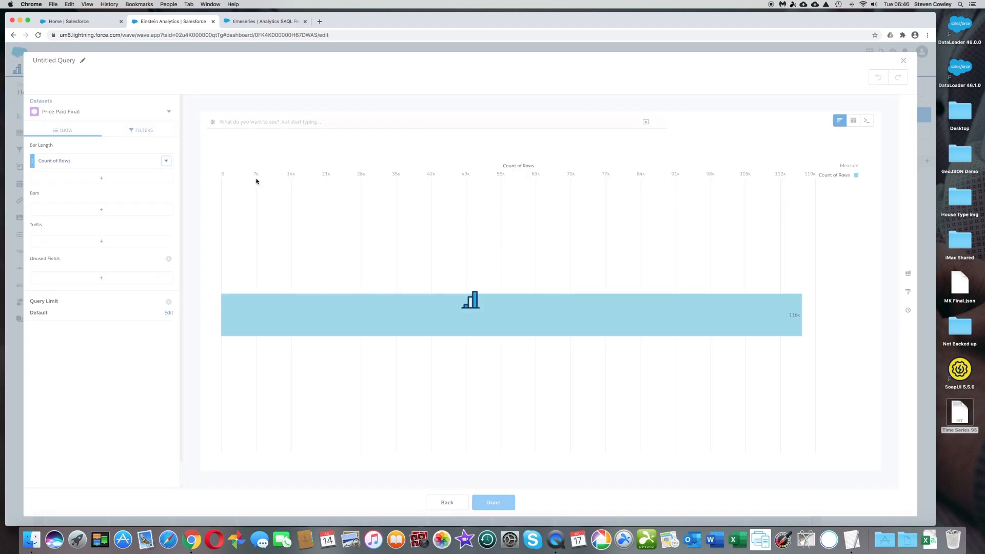
- Label the query "Time Series Adv" and switch it to Query Mode for SAQL editing
{"action": "left_click", "coordinate": [82, 61]}
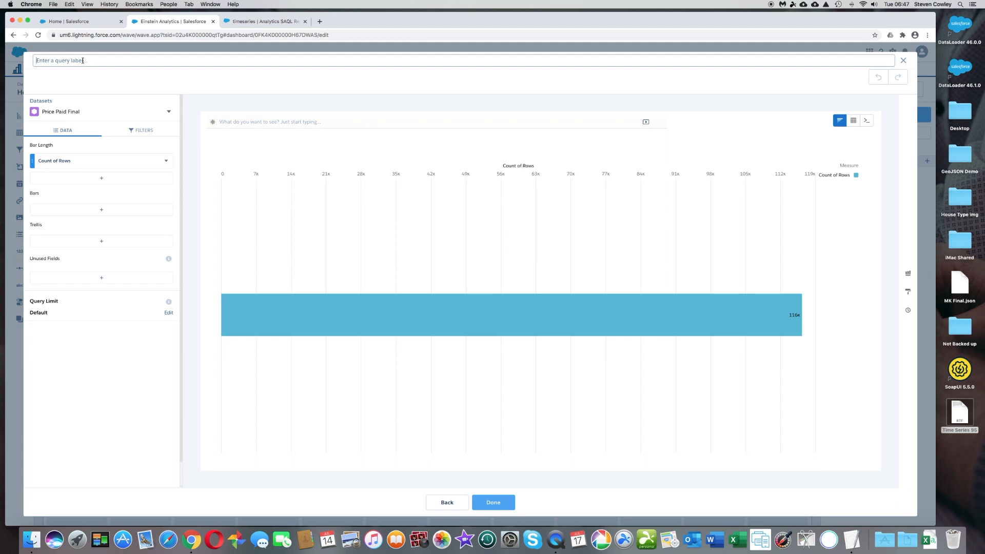
{"action": "type", "text": "Time Series Adv"}
{"action": "left_click", "coordinate": [866, 123]}
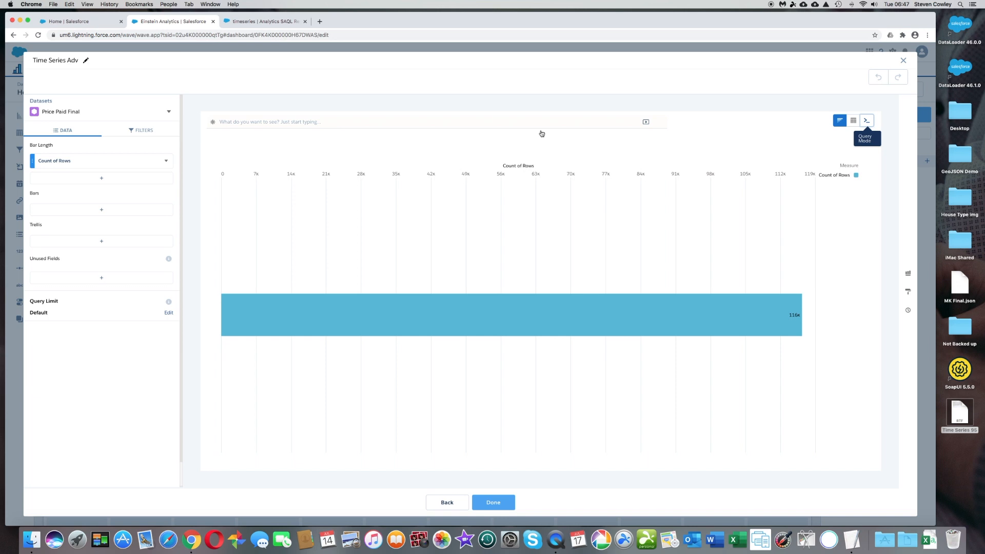
- Review the SAQL timeseries documentation, covering its usage, parameters, tips and the example for predicting a range with 95% accuracy
{"action": "left_click", "coordinate": [277, 22]}
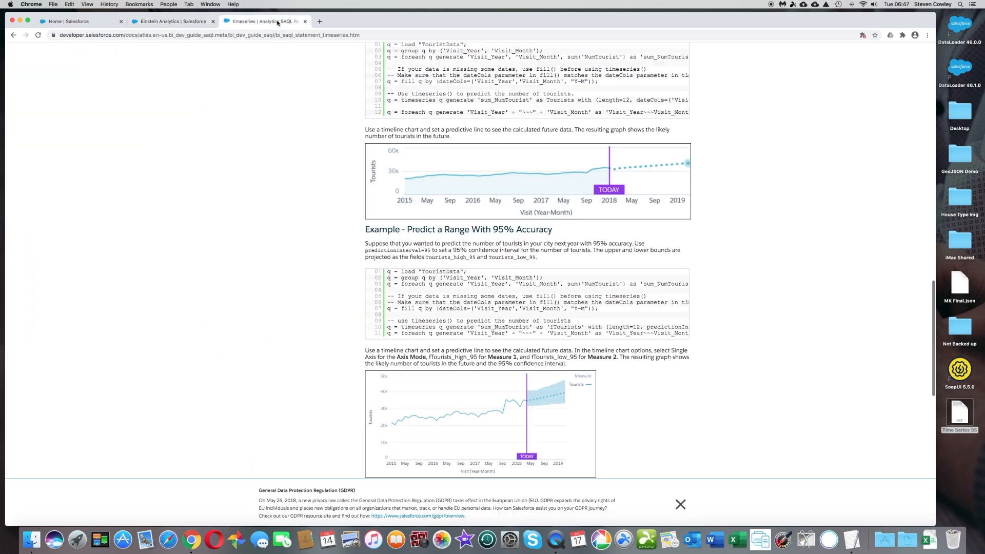
{"action": "scroll", "coordinate": [256, 138], "scroll_direction": "up", "scroll_amount": 15}
{"action": "scroll", "coordinate": [256, 138], "scroll_direction": "up", "scroll_amount": 10}
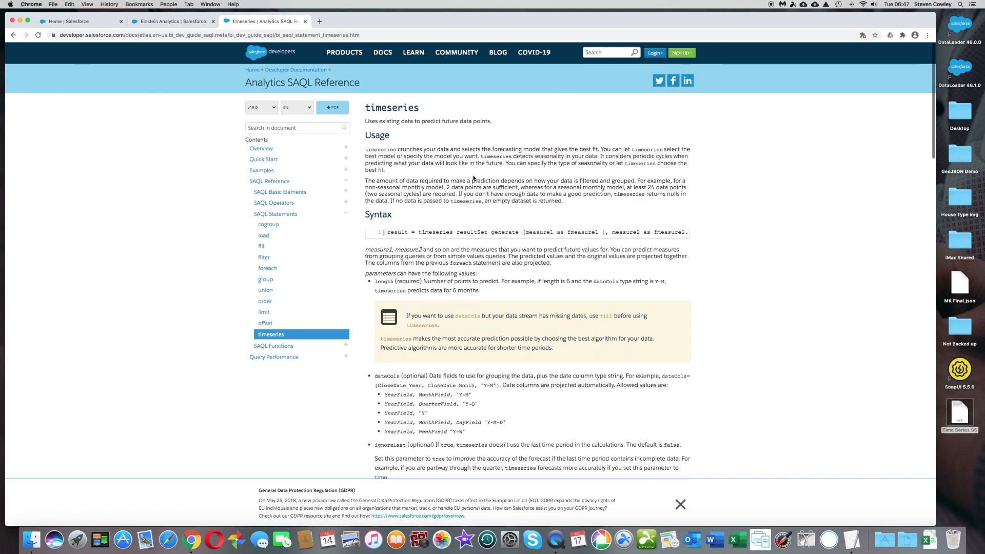
{"action": "scroll", "coordinate": [429, 205], "scroll_direction": "down", "scroll_amount": 2}
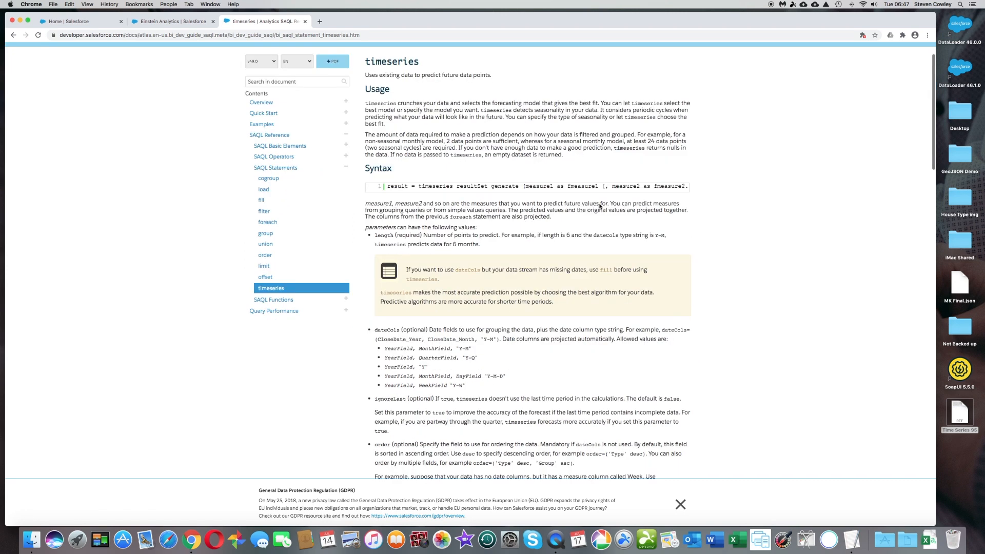
{"action": "scroll", "coordinate": [560, 272], "scroll_direction": "down", "scroll_amount": 7}
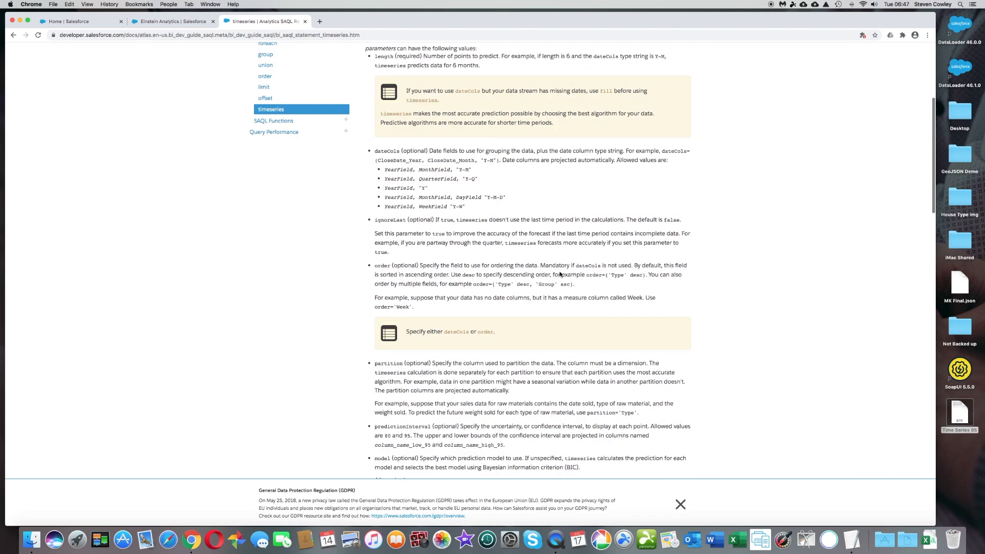
{"action": "scroll", "coordinate": [559, 274], "scroll_direction": "down", "scroll_amount": 14}
{"action": "scroll", "coordinate": [559, 272], "scroll_direction": "down", "scroll_amount": 9}
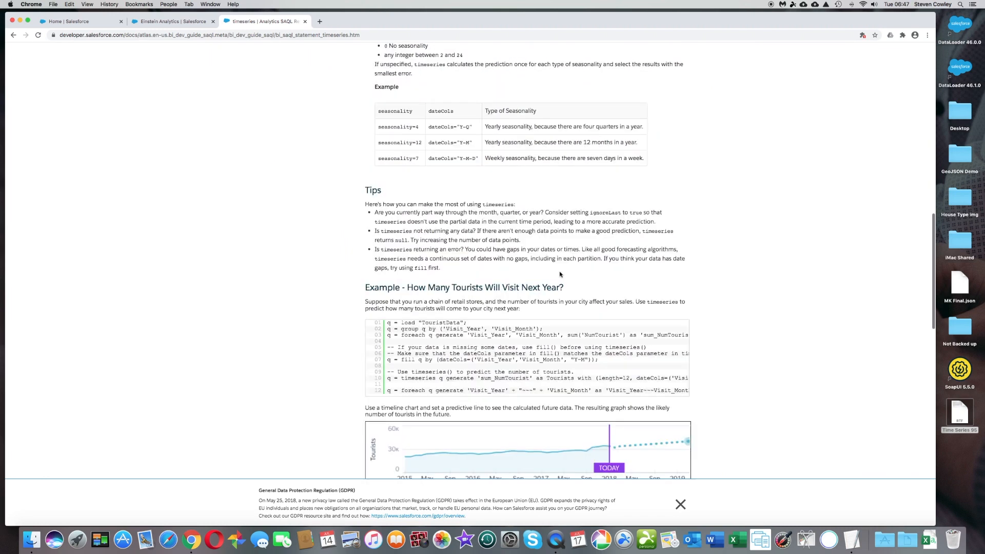
{"action": "scroll", "coordinate": [599, 313], "scroll_direction": "down", "scroll_amount": 1}
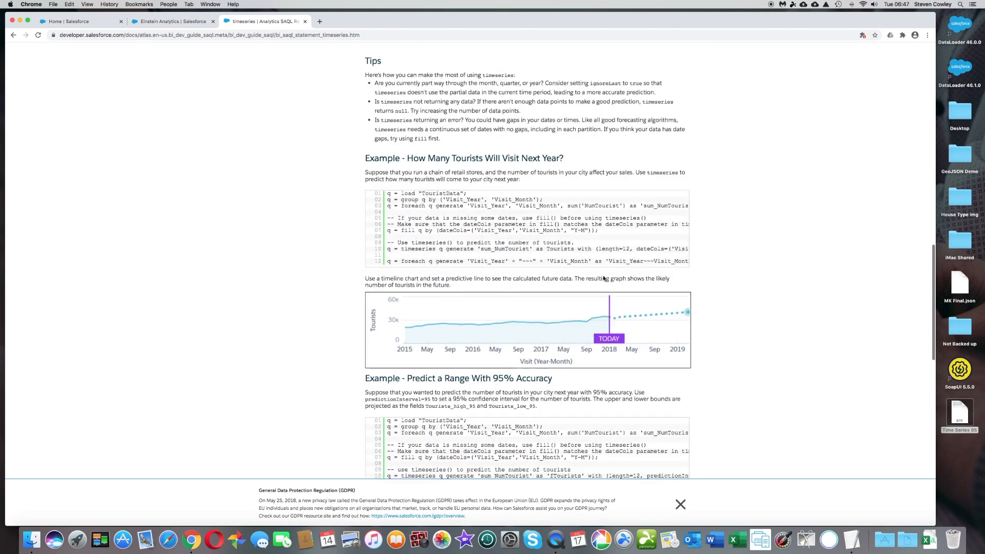
{"action": "scroll", "coordinate": [604, 421], "scroll_direction": "down", "scroll_amount": 2}
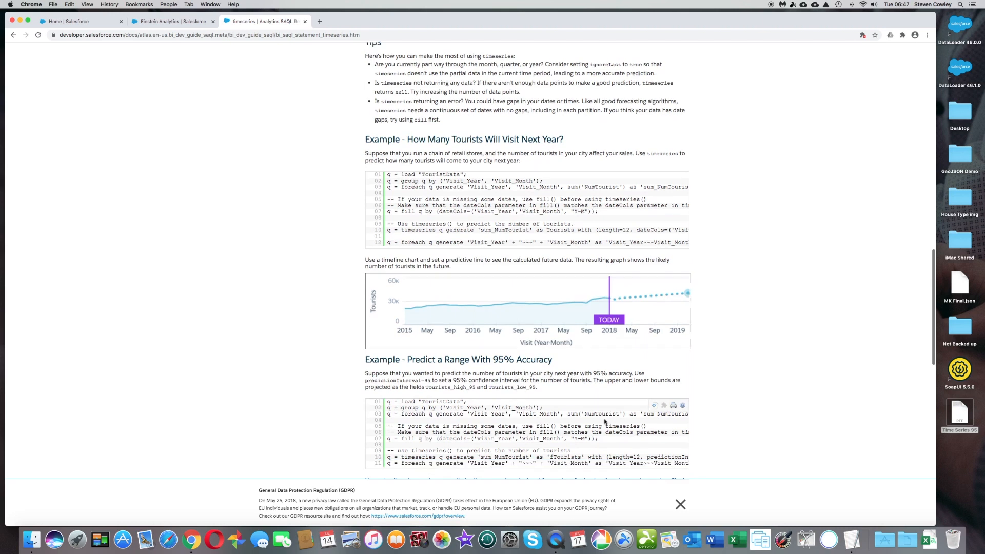
{"action": "scroll", "coordinate": [605, 421], "scroll_direction": "down", "scroll_amount": 1}
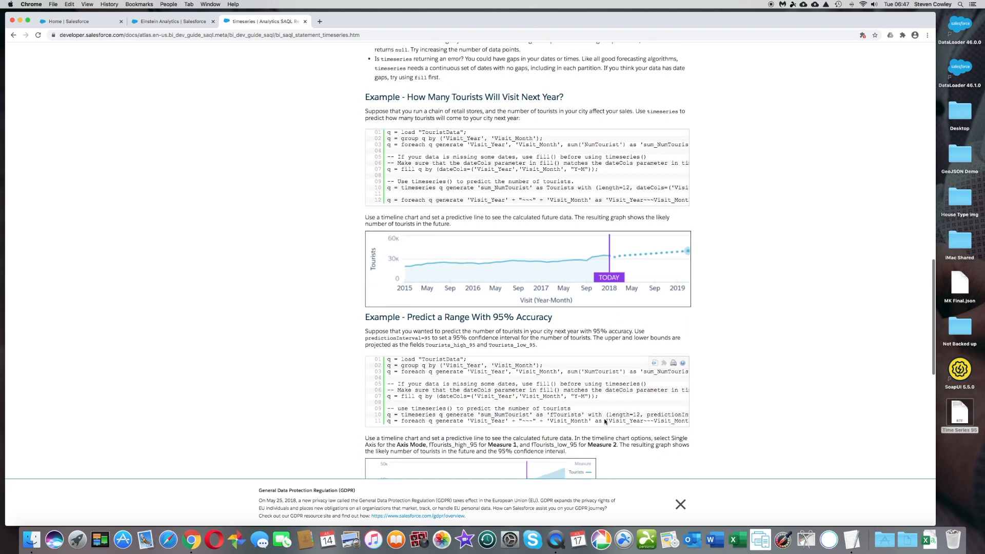
{"action": "scroll", "coordinate": [604, 422], "scroll_direction": "down", "scroll_amount": 2}
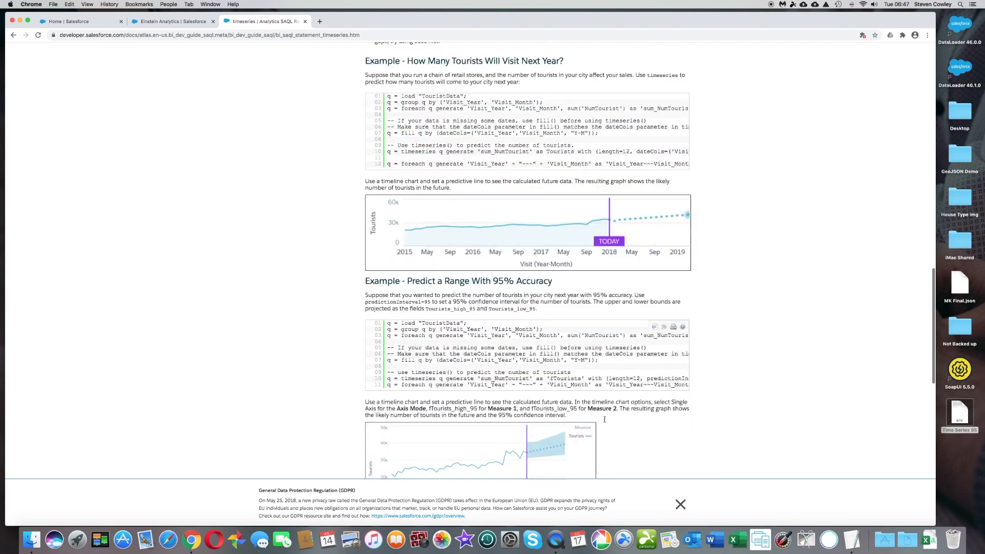
{"action": "scroll", "coordinate": [597, 405], "scroll_direction": "down", "scroll_amount": 2}
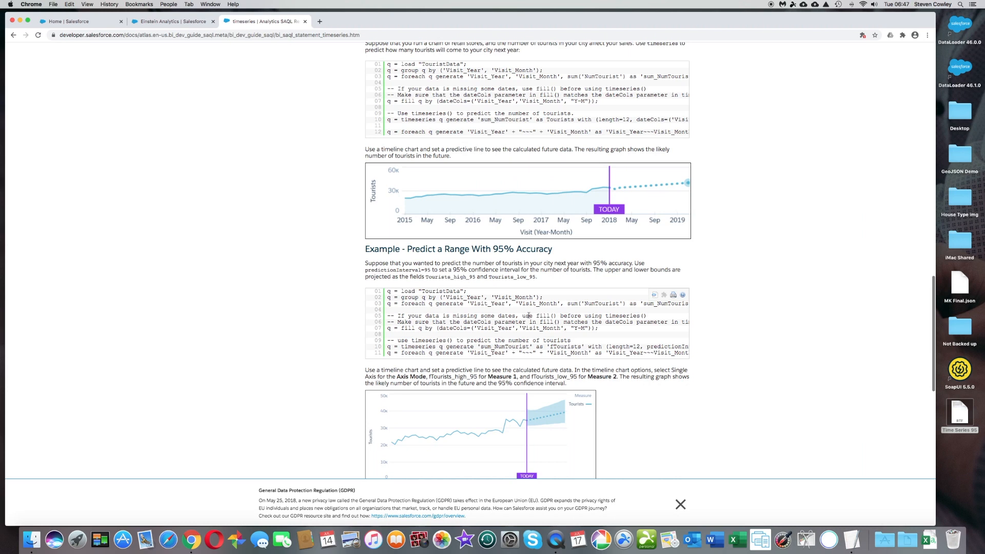
{"action": "scroll", "coordinate": [515, 315], "scroll_direction": "up", "scroll_amount": 1}
{"action": "scroll", "coordinate": [516, 316], "scroll_direction": "up", "scroll_amount": 1}
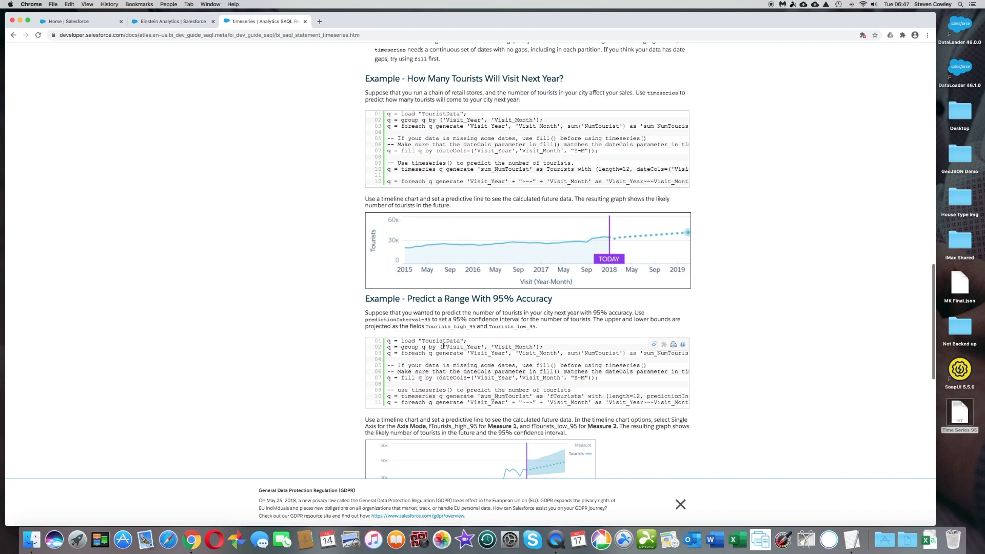
- Switch to TextEdit and copy the prepared SAQL query from the Time Series 95 document
{"action": "left_click", "coordinate": [851, 540]}
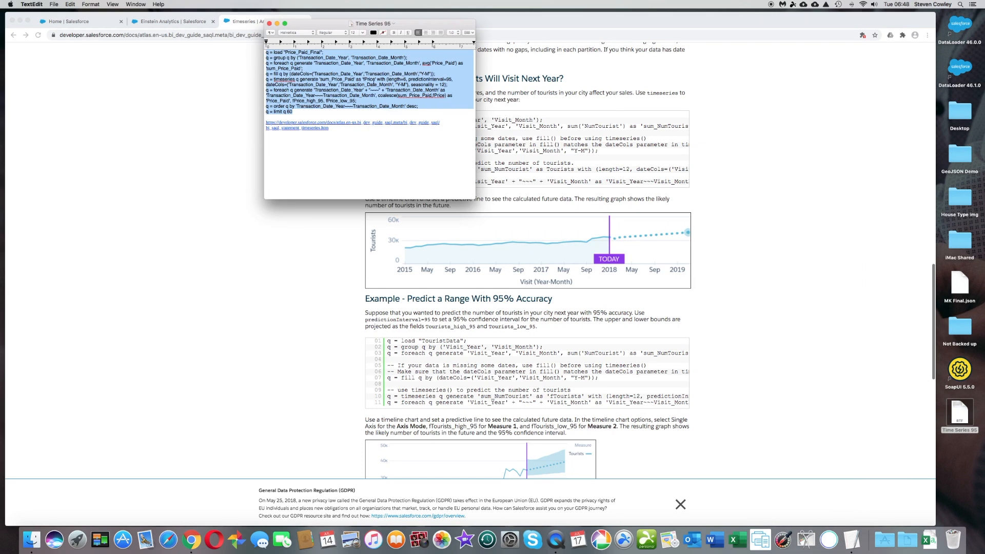
{"action": "right_click", "coordinate": [372, 82]}
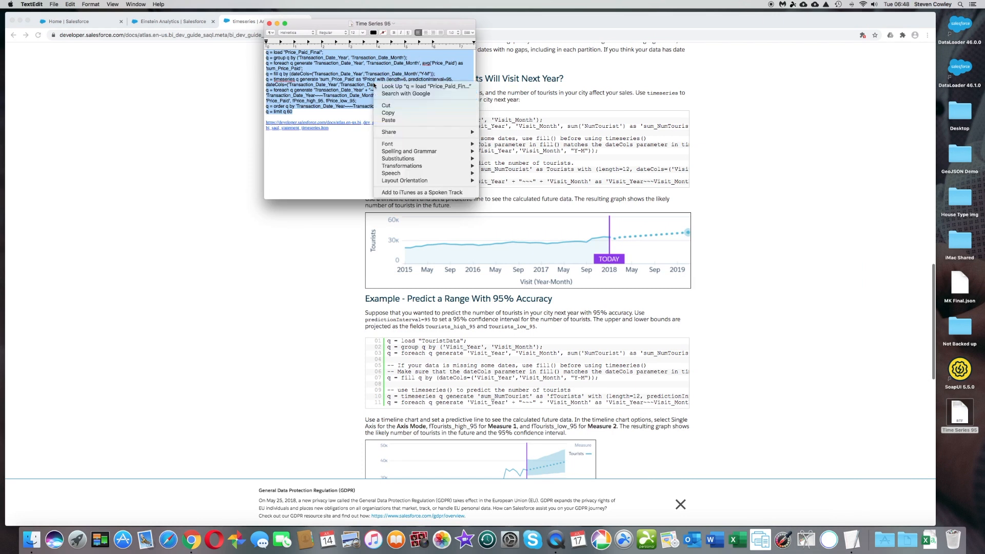
{"action": "left_click", "coordinate": [397, 114]}
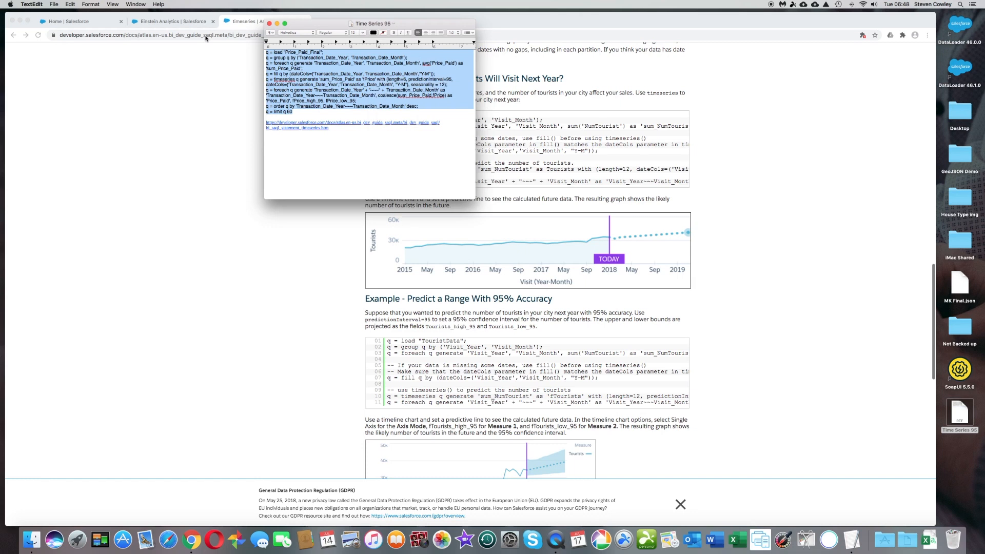
- Back in Einstein Analytics, replace the entire default SAQL of Time Series Adv with the copied timeseries query and run it
{"action": "left_click", "coordinate": [176, 20]}
{"action": "left_click", "coordinate": [326, 178]}
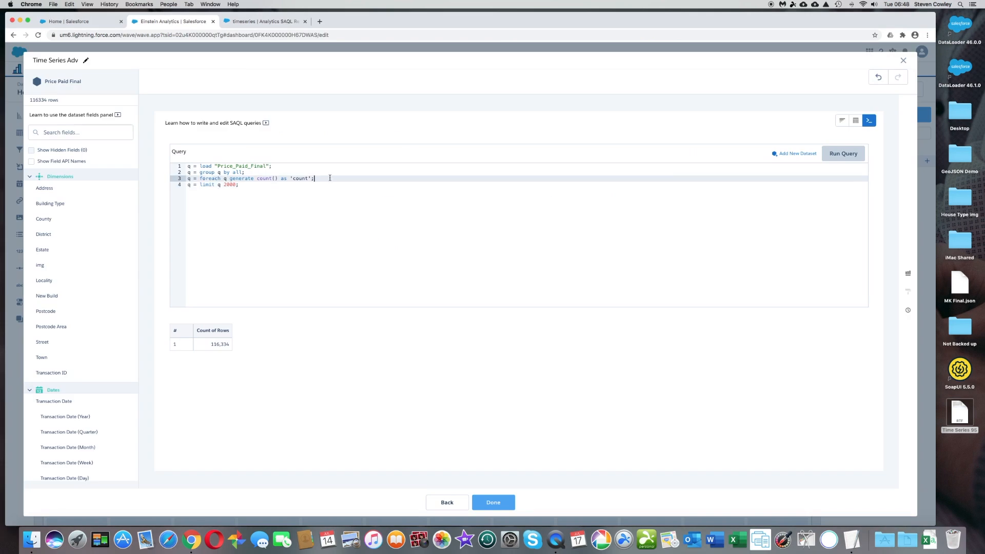
{"action": "left_click_drag", "start_coordinate": [297, 193], "coordinate": [190, 144]}
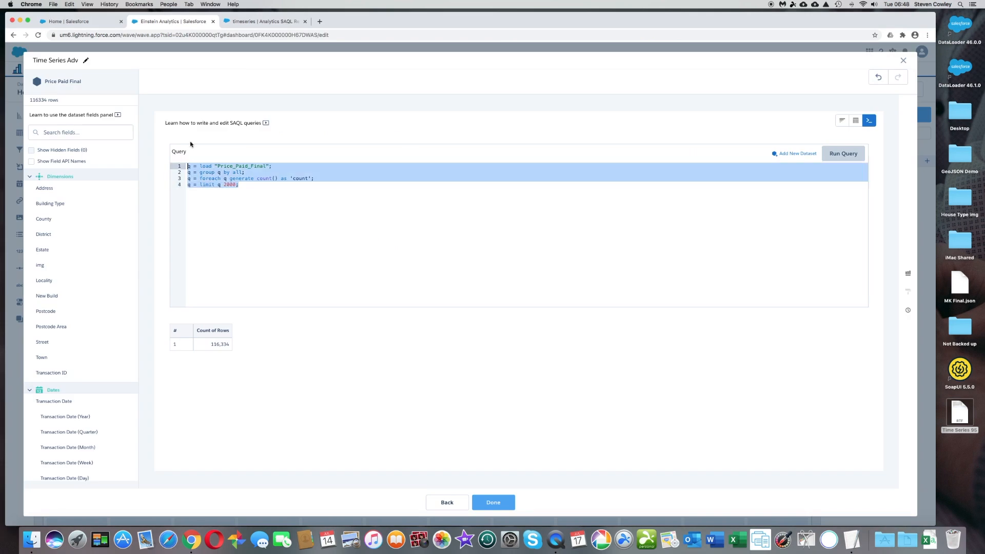
{"action": "key", "text": "super+v"}
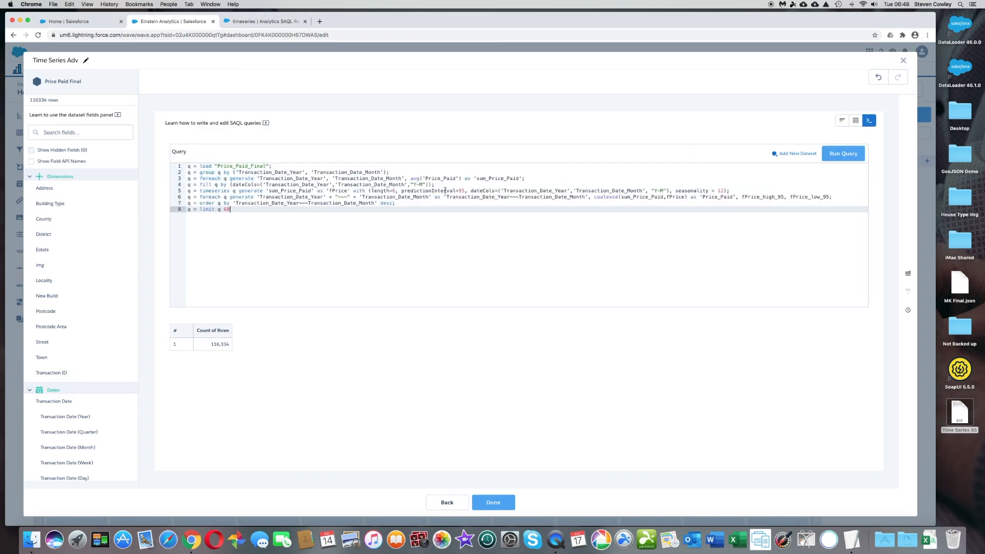
{"action": "left_click", "coordinate": [849, 158]}
- Display the query results as a Timeline chart
{"action": "left_click", "coordinate": [909, 273]}
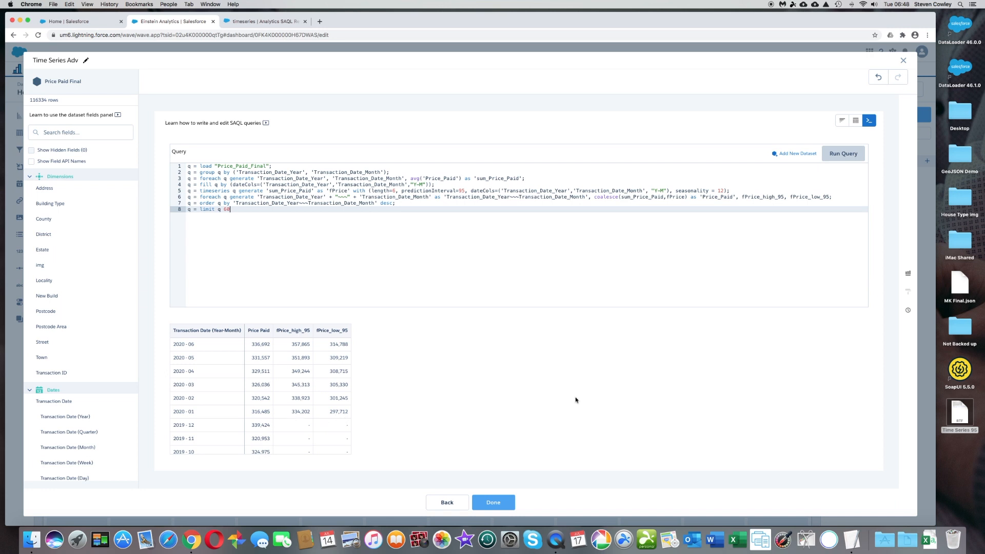
{"action": "left_click", "coordinate": [908, 274]}
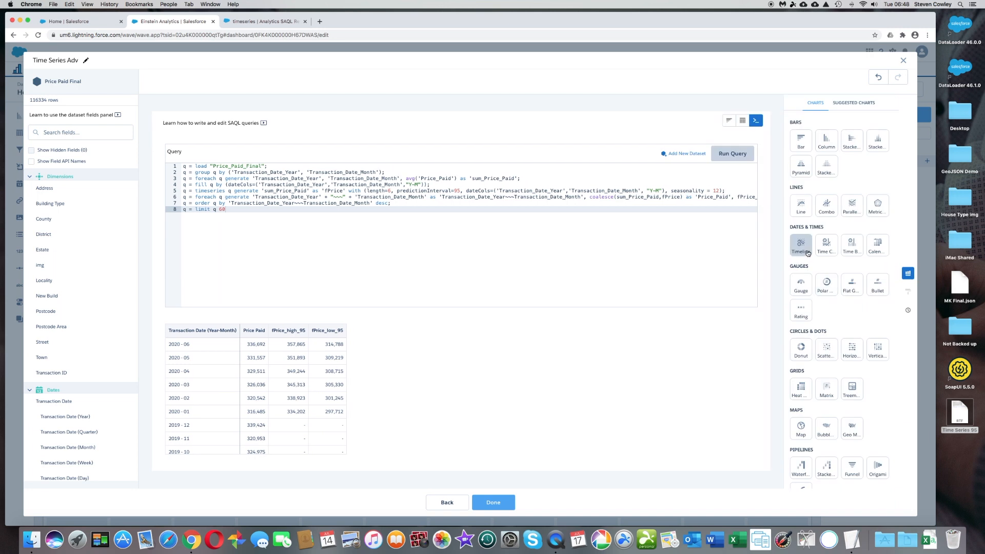
{"action": "left_click", "coordinate": [808, 253]}
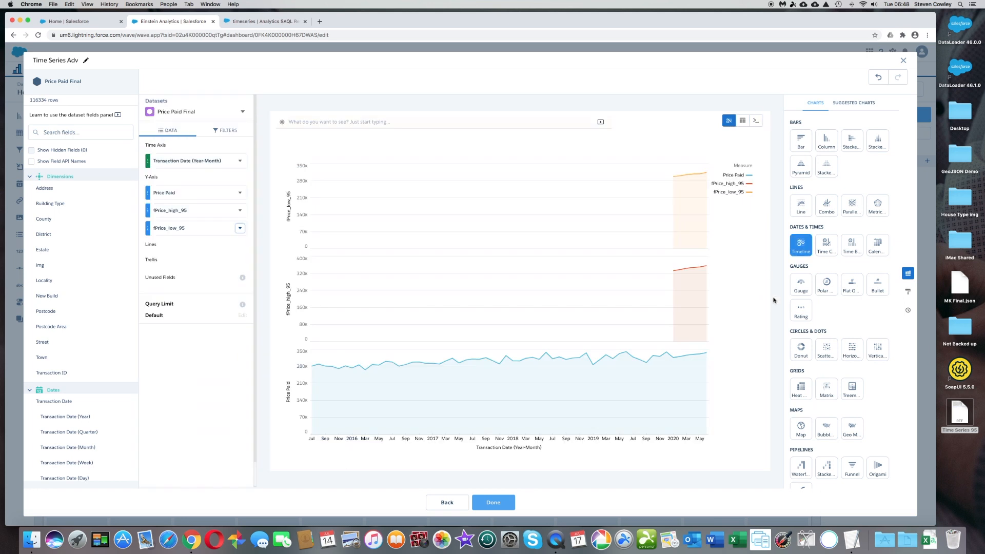
- Set the timeline chart's Axis Mode to Single Axis in its formatting options
{"action": "left_click", "coordinate": [908, 292]}
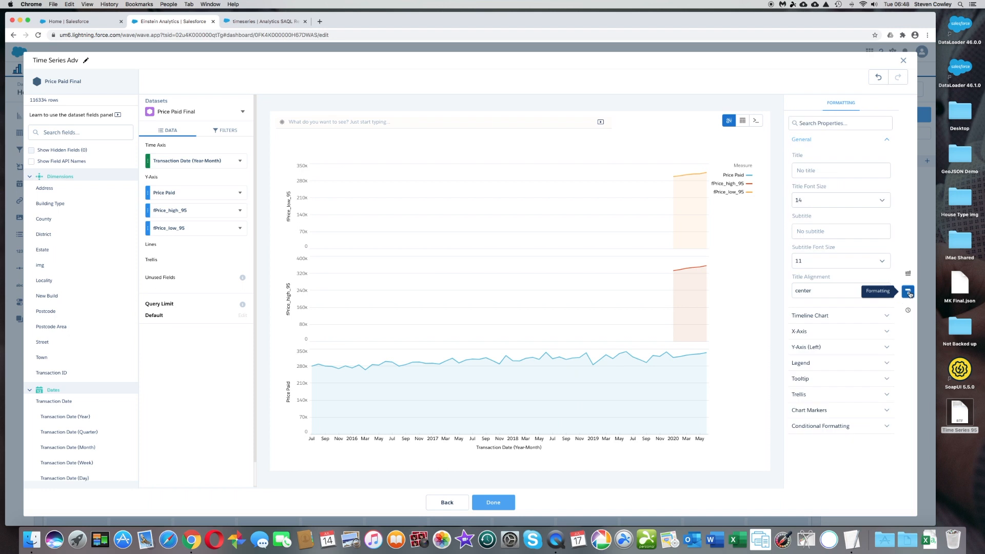
{"action": "left_click", "coordinate": [873, 319]}
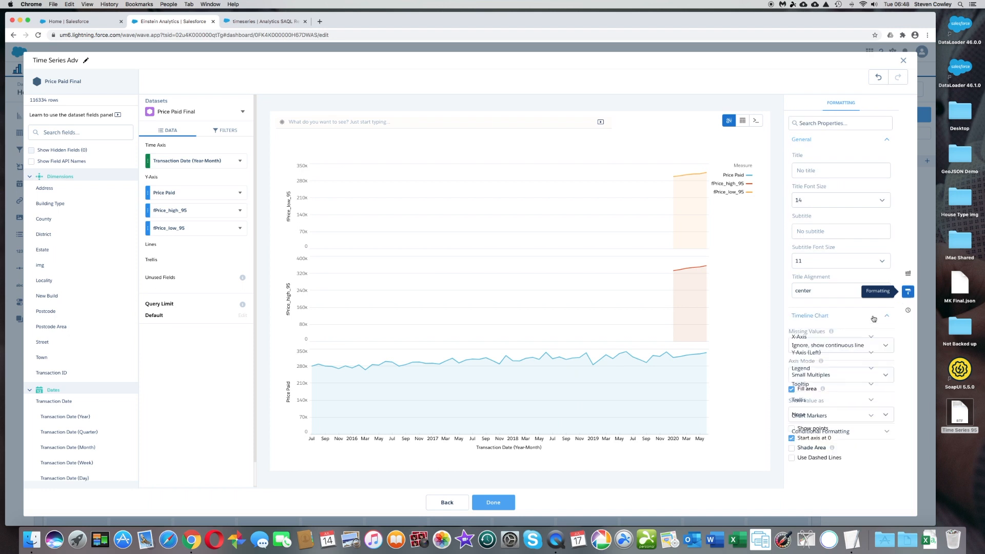
{"action": "left_click", "coordinate": [849, 376]}
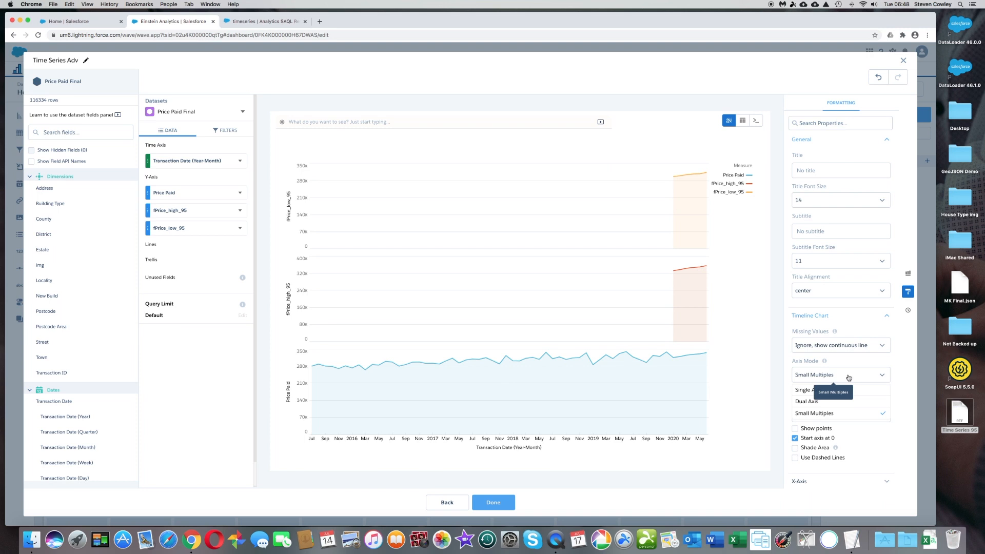
{"action": "left_click", "coordinate": [824, 391]}
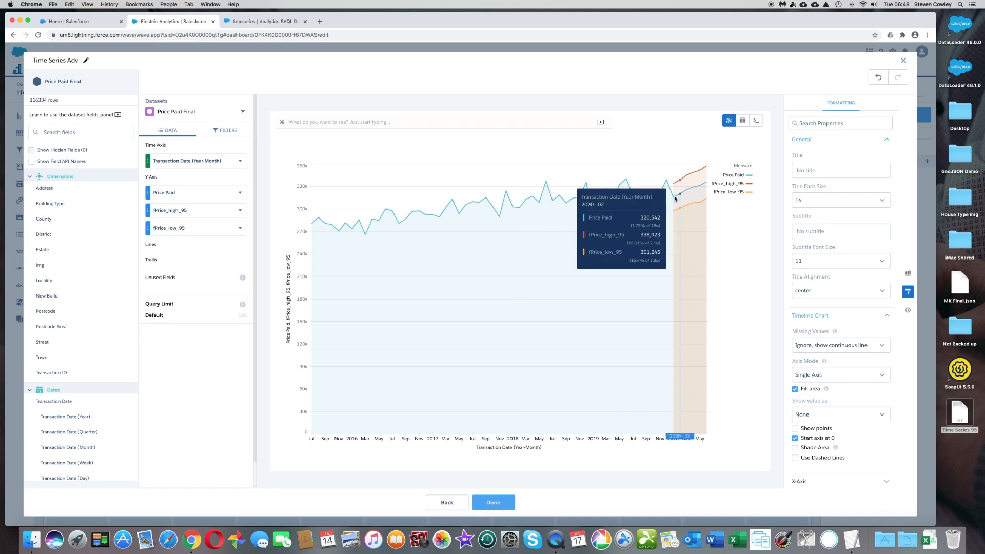
- Add a predictive line to the chart's X-axis at 2020/01, keeping the TODAY label
{"action": "scroll", "coordinate": [876, 430], "scroll_direction": "down", "scroll_amount": 1}
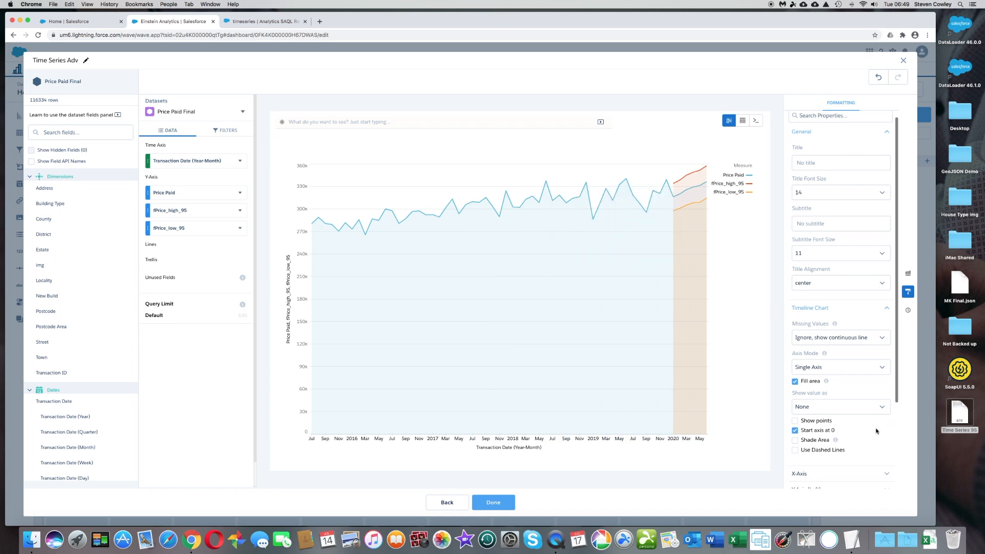
{"action": "scroll", "coordinate": [875, 430], "scroll_direction": "down", "scroll_amount": 2}
{"action": "left_click", "coordinate": [861, 439]}
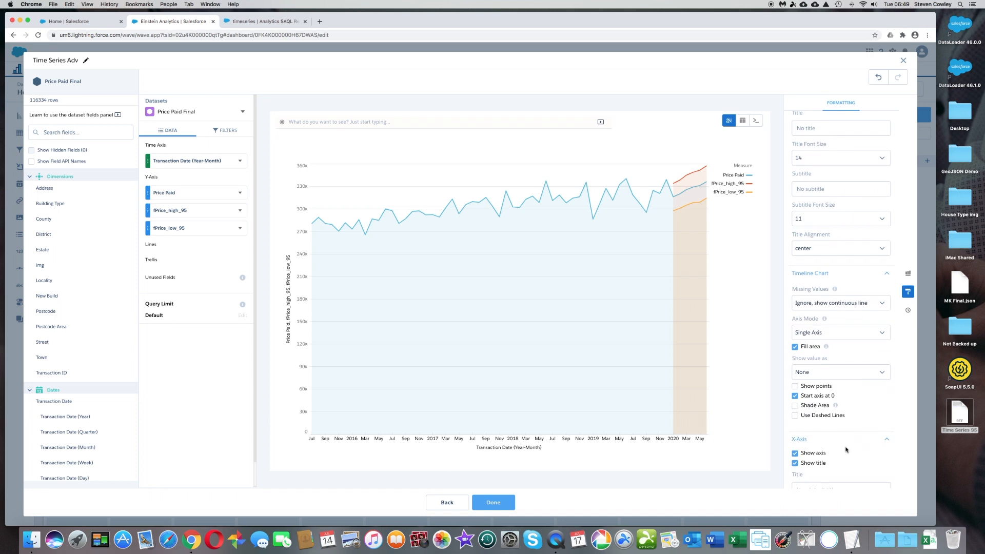
{"action": "scroll", "coordinate": [846, 449], "scroll_direction": "down", "scroll_amount": 3}
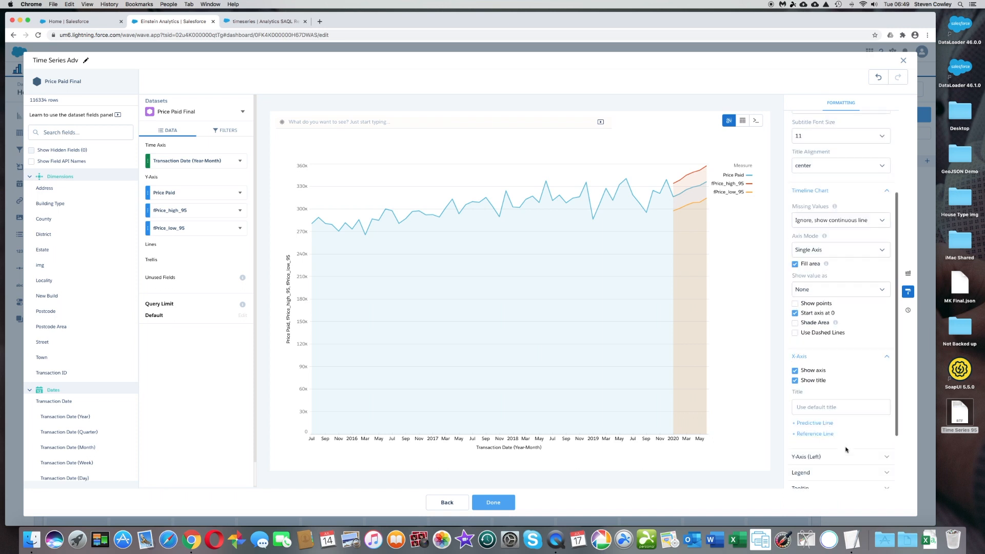
{"action": "left_click", "coordinate": [819, 423]}
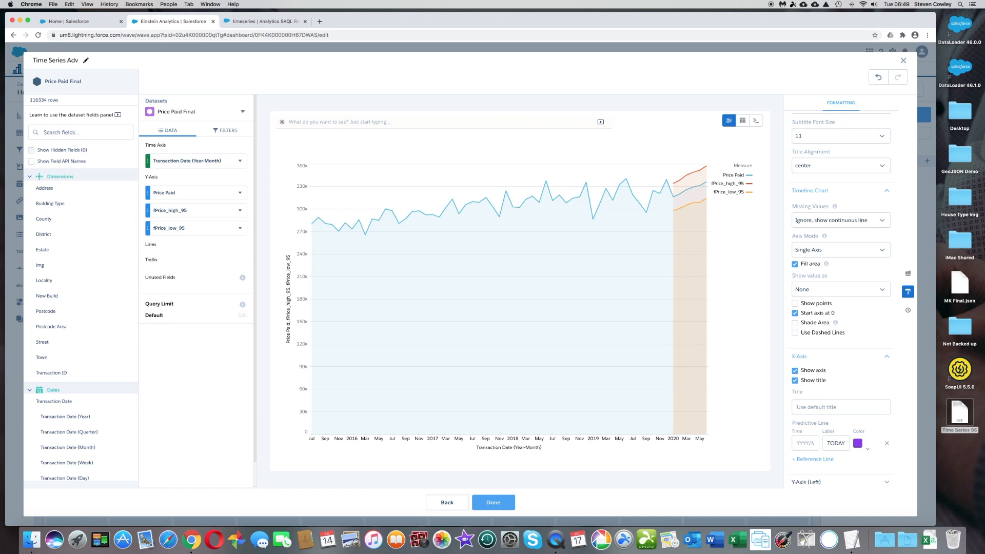
{"action": "type", "text": "202"}
{"action": "type", "text": "0/01"}
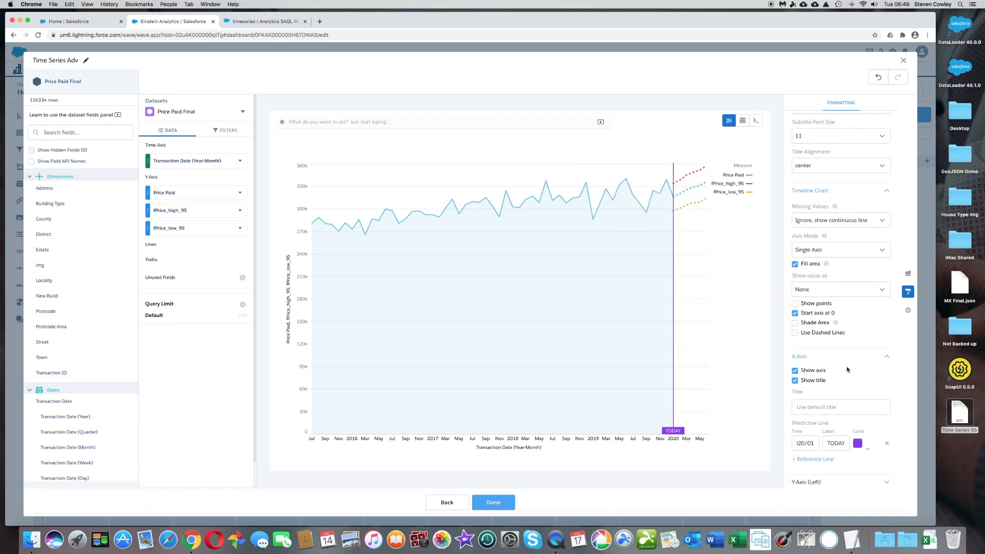
- Shade the area between fPrice_high_95 (Measure 1) and fPrice_low_95 (Measure 2) on the timeline chart, and turn off Fill area
{"action": "scroll", "coordinate": [846, 367], "scroll_direction": "down", "scroll_amount": 2}
{"action": "scroll", "coordinate": [848, 366], "scroll_direction": "down", "scroll_amount": 1}
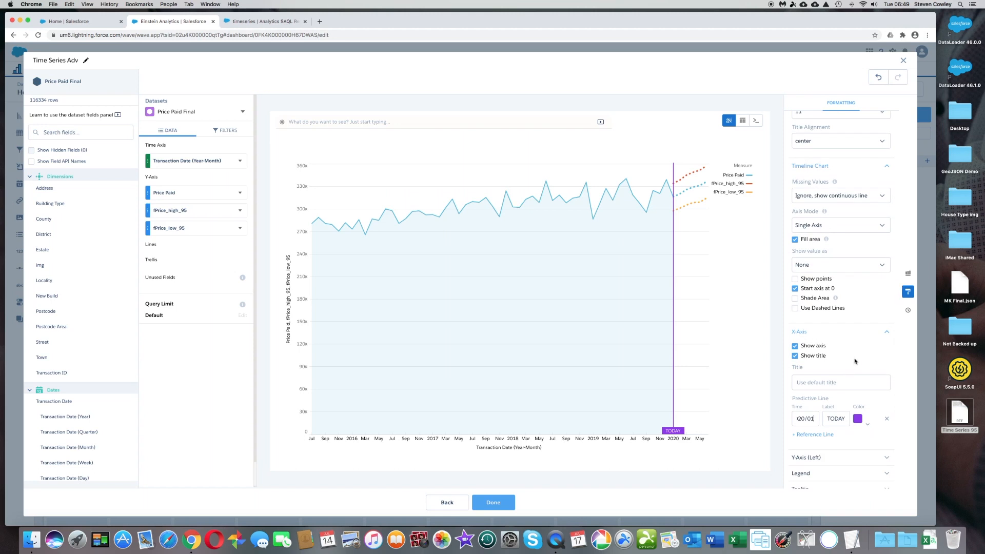
{"action": "left_click", "coordinate": [795, 300]}
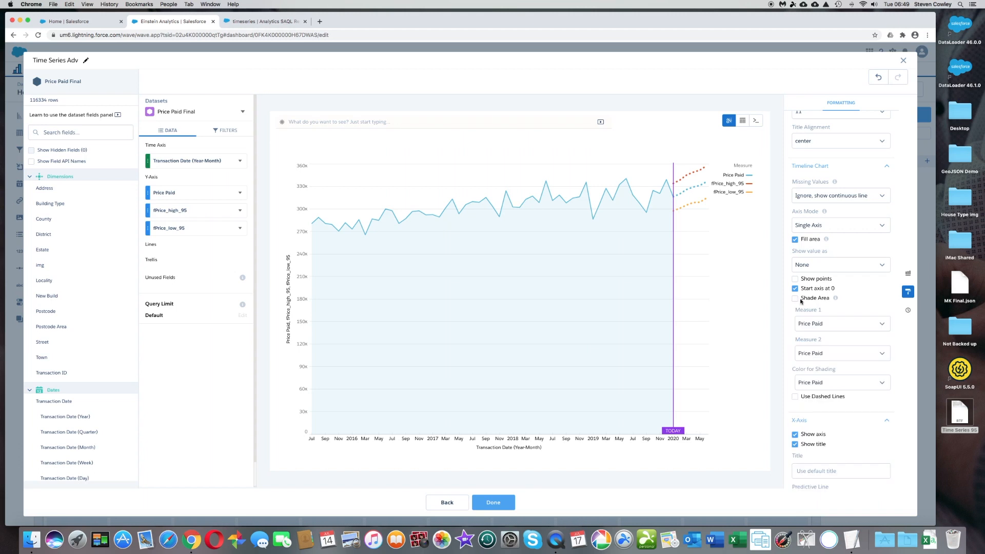
{"action": "left_click", "coordinate": [856, 324]}
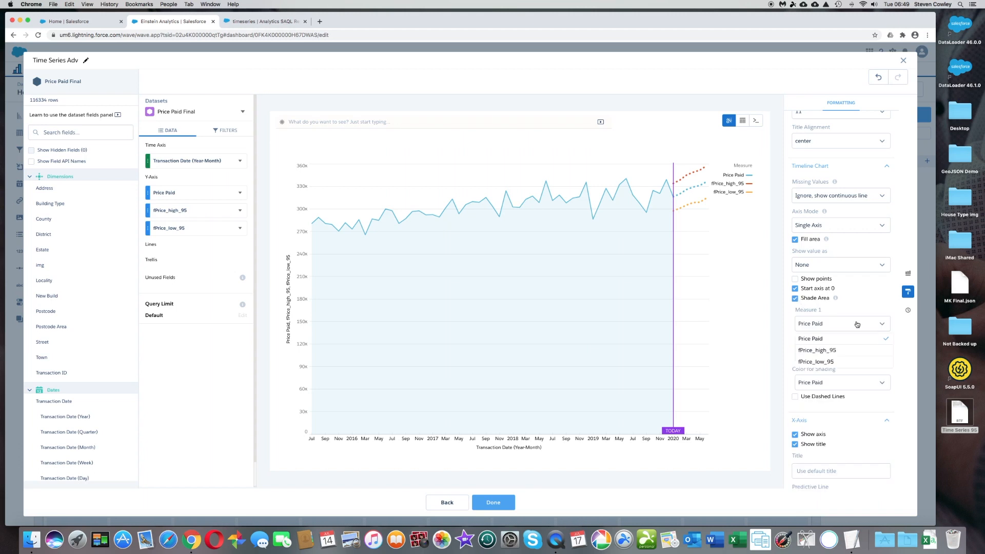
{"action": "left_click", "coordinate": [856, 353]}
{"action": "left_click", "coordinate": [883, 354]}
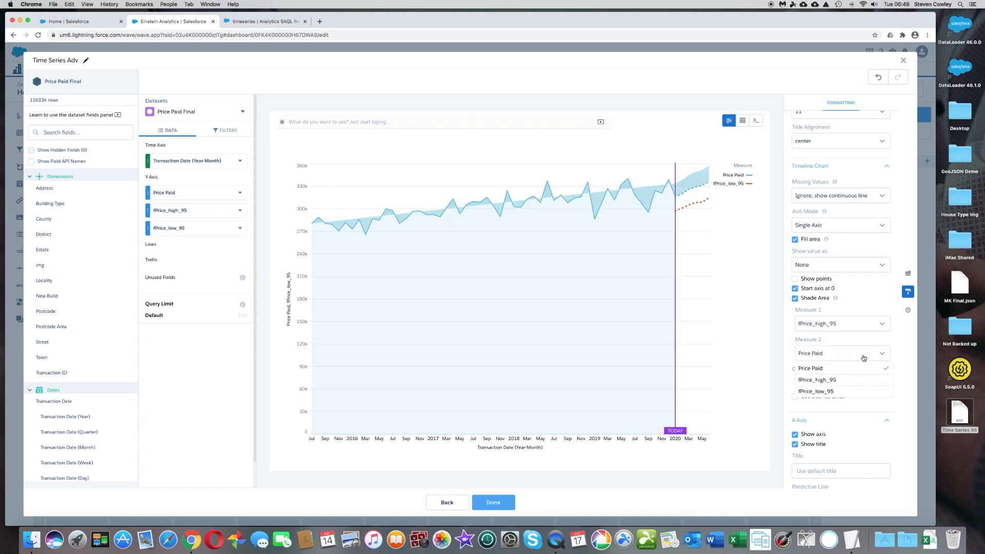
{"action": "left_click", "coordinate": [841, 392]}
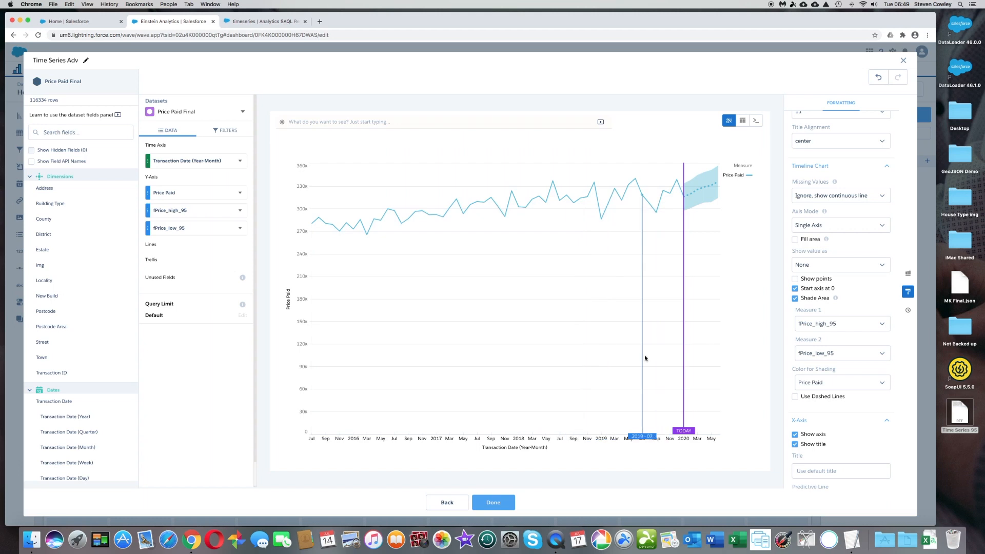
- Finish the query and place the Time Series Adv chart below the existing timeline chart, resized to match its width and height
{"action": "left_click", "coordinate": [497, 508]}
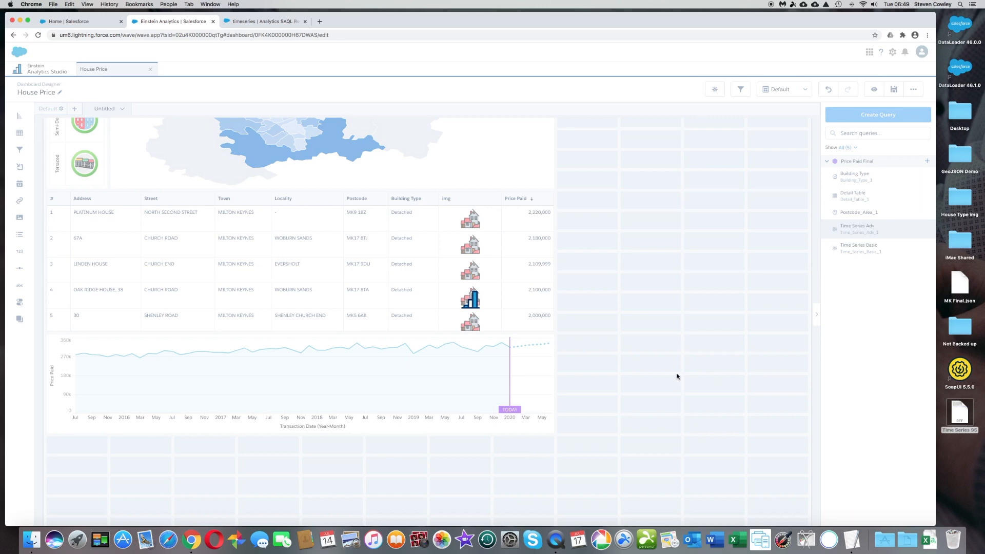
{"action": "left_click_drag", "start_coordinate": [836, 231], "coordinate": [272, 440]}
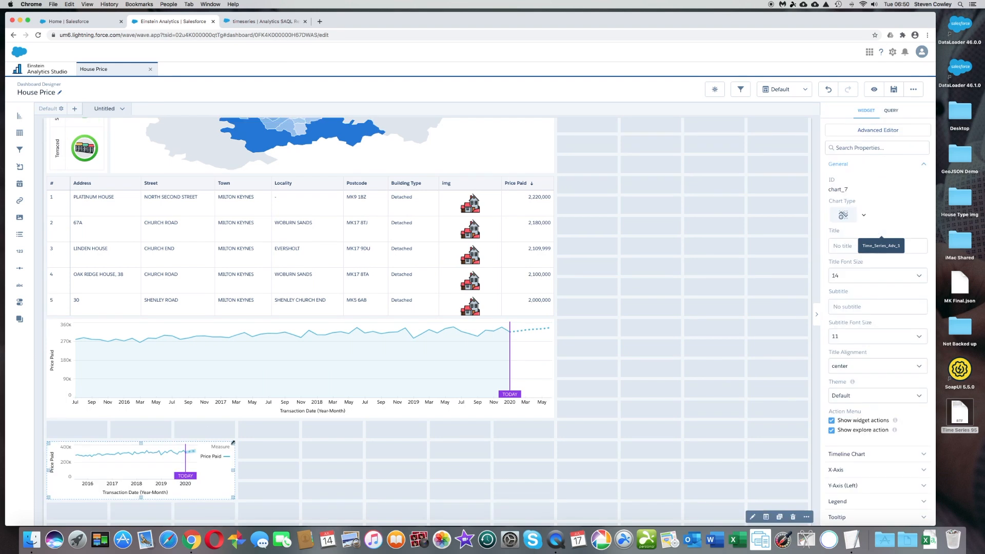
{"action": "left_click_drag", "start_coordinate": [233, 442], "coordinate": [541, 431]}
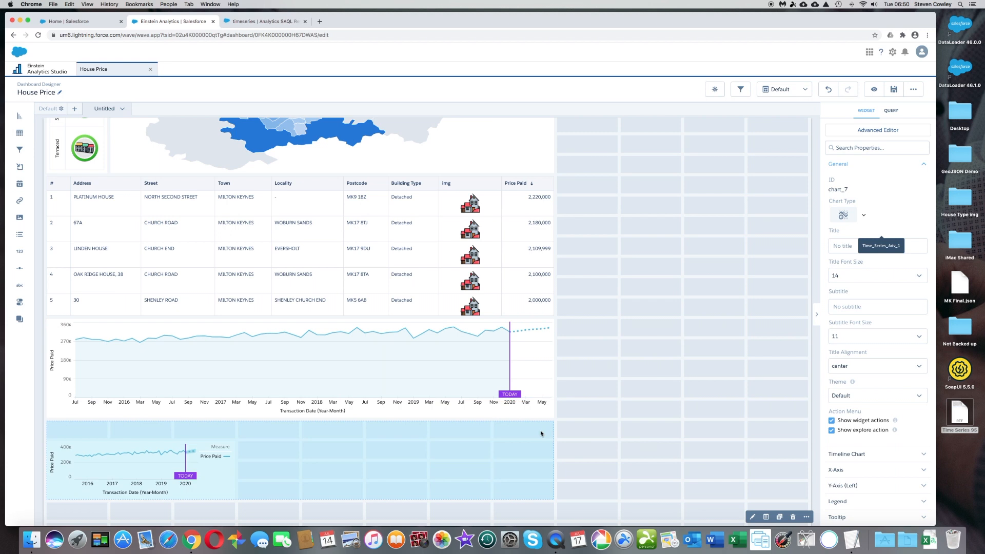
{"action": "left_click", "coordinate": [604, 445]}
{"action": "scroll", "coordinate": [604, 444], "scroll_direction": "down", "scroll_amount": 1}
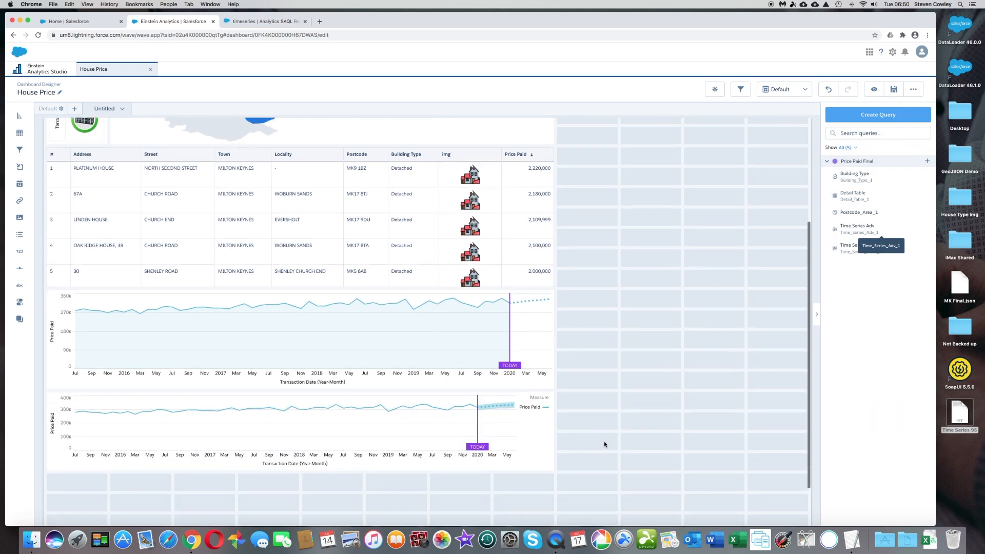
{"action": "left_click", "coordinate": [554, 476]}
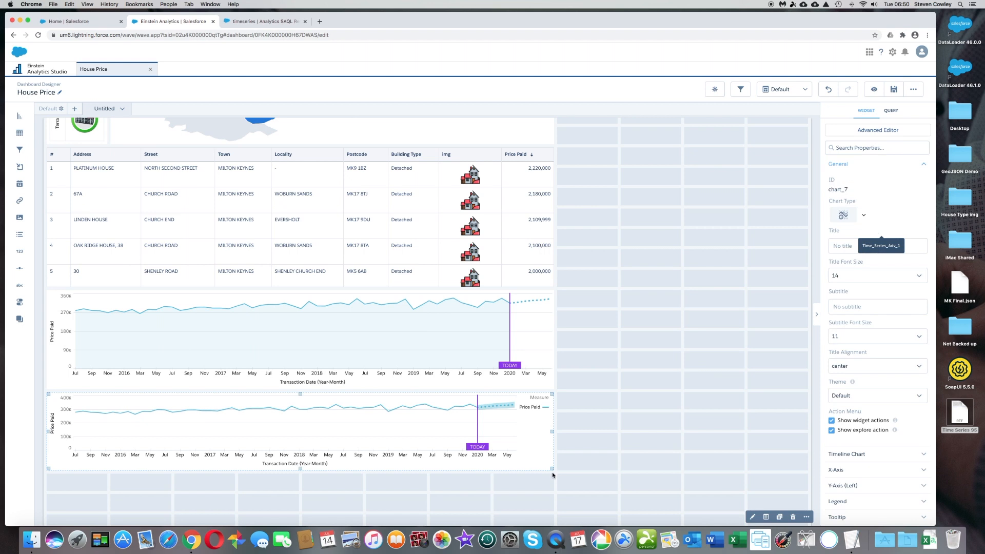
{"action": "left_click_drag", "start_coordinate": [554, 471], "coordinate": [553, 484]}
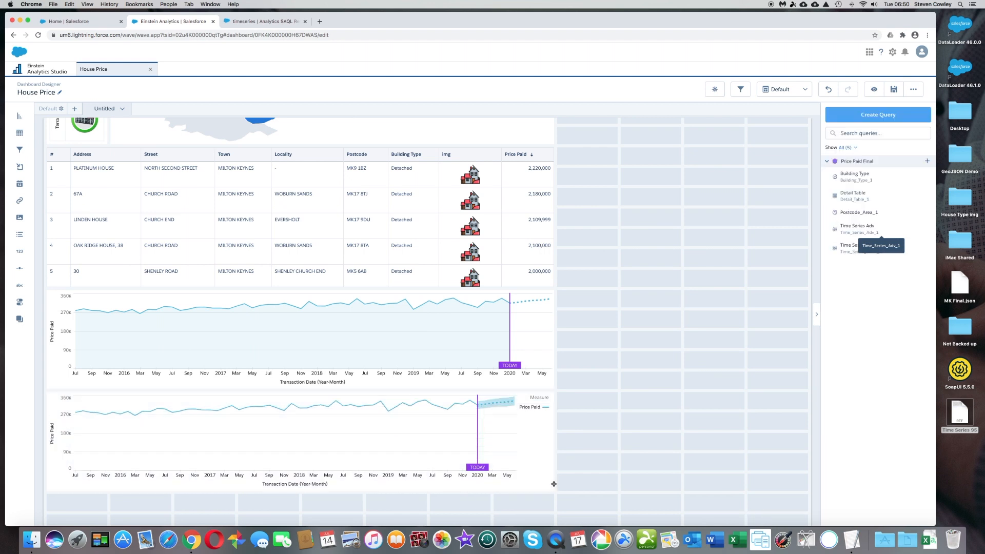
- Hide the legend of the new Time Series Adv chart
{"action": "left_click", "coordinate": [532, 460]}
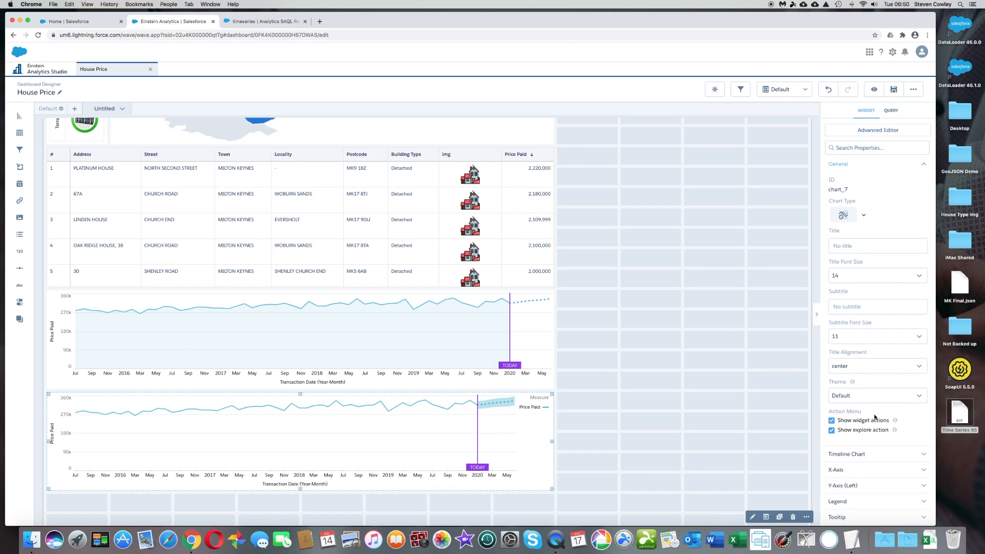
{"action": "scroll", "coordinate": [881, 401], "scroll_direction": "down", "scroll_amount": 2}
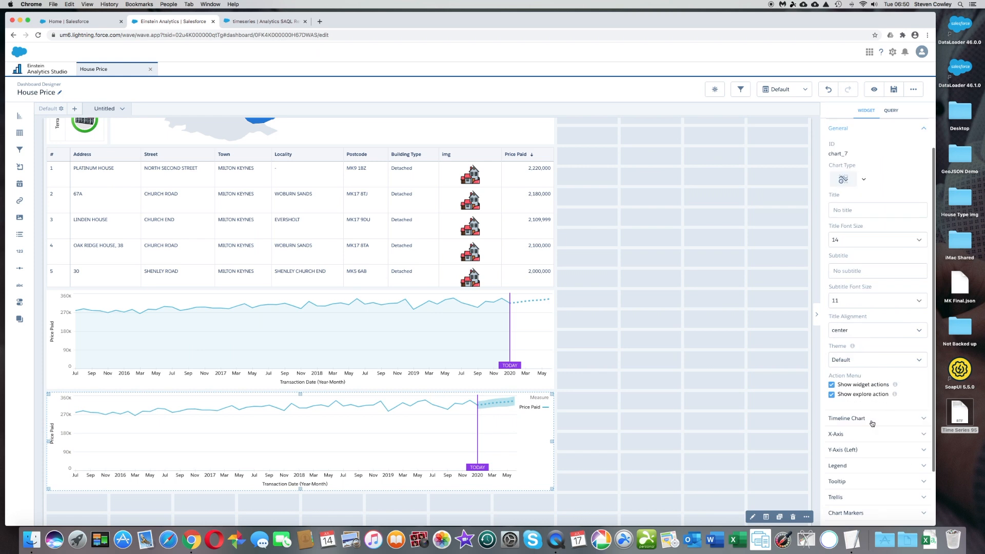
{"action": "left_click", "coordinate": [871, 421]}
{"action": "scroll", "coordinate": [872, 423], "scroll_direction": "down", "scroll_amount": 3}
{"action": "scroll", "coordinate": [872, 423], "scroll_direction": "down", "scroll_amount": 10}
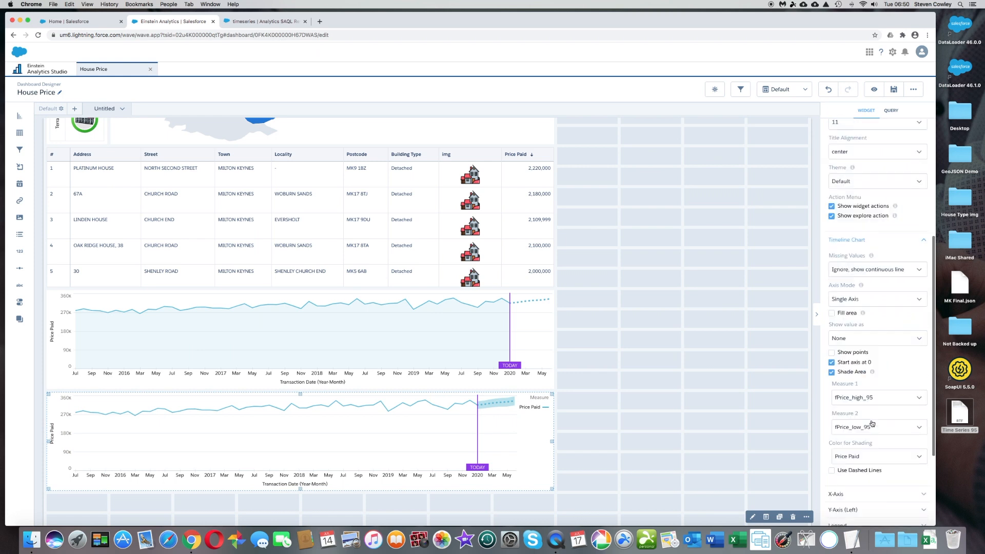
{"action": "scroll", "coordinate": [872, 423], "scroll_direction": "down", "scroll_amount": 3}
{"action": "left_click", "coordinate": [862, 409]}
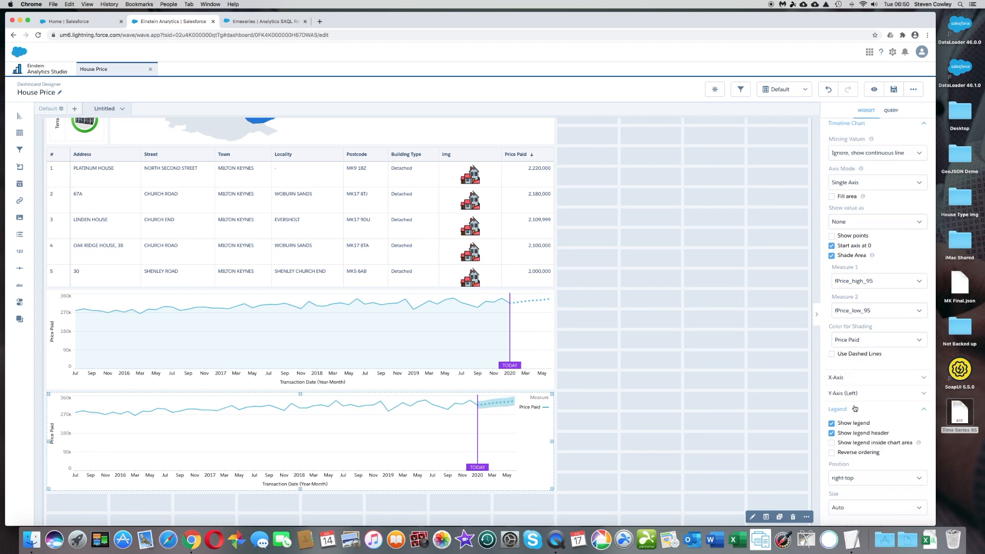
{"action": "left_click", "coordinate": [831, 424]}
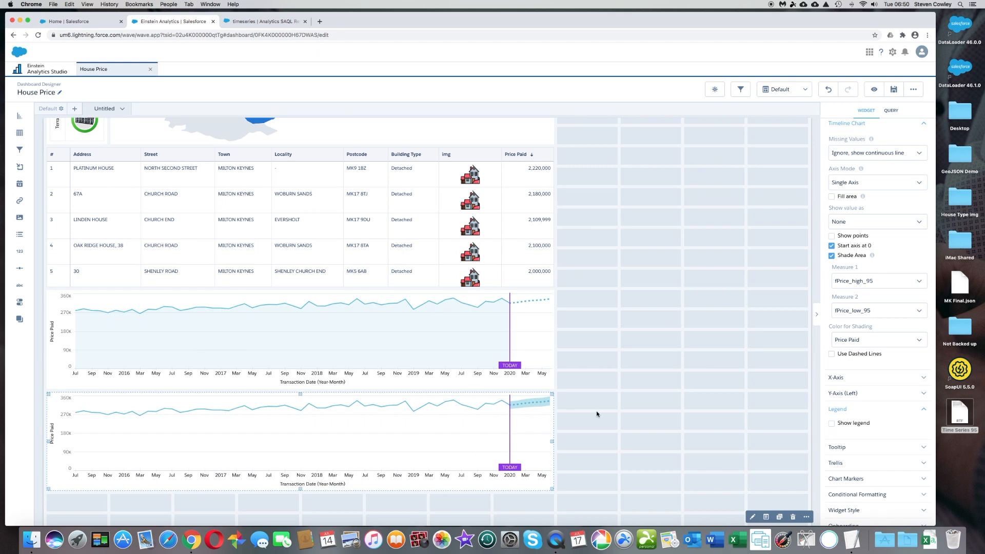
- Preview the dashboard, test it with the Terraced building type filter, and reset the selection
{"action": "left_click", "coordinate": [874, 90]}
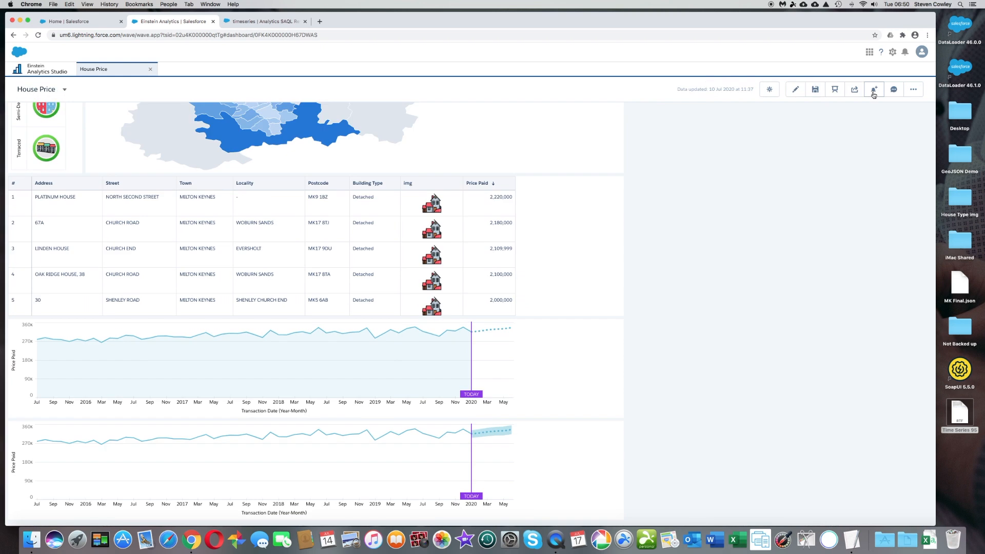
{"action": "left_click", "coordinate": [51, 148]}
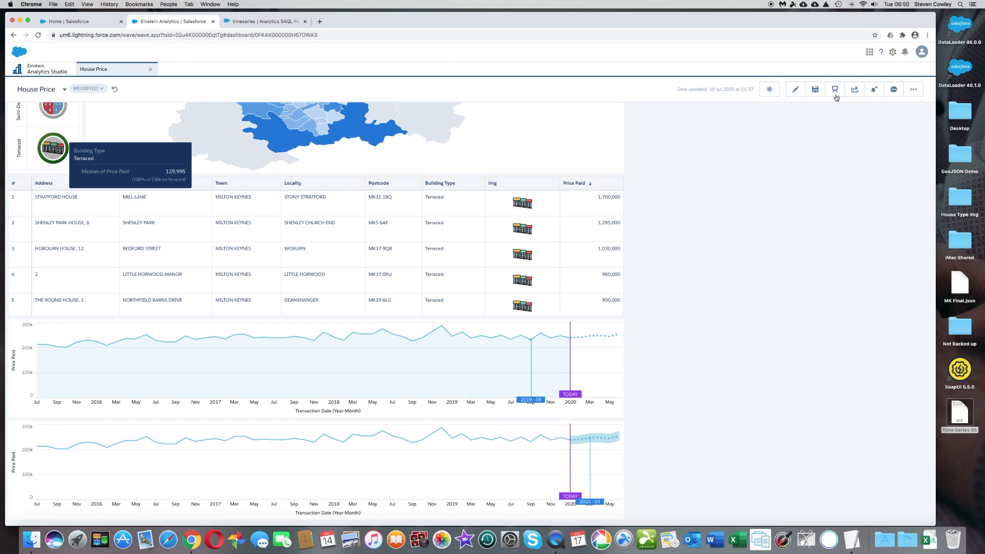
{"action": "left_click", "coordinate": [815, 93]}
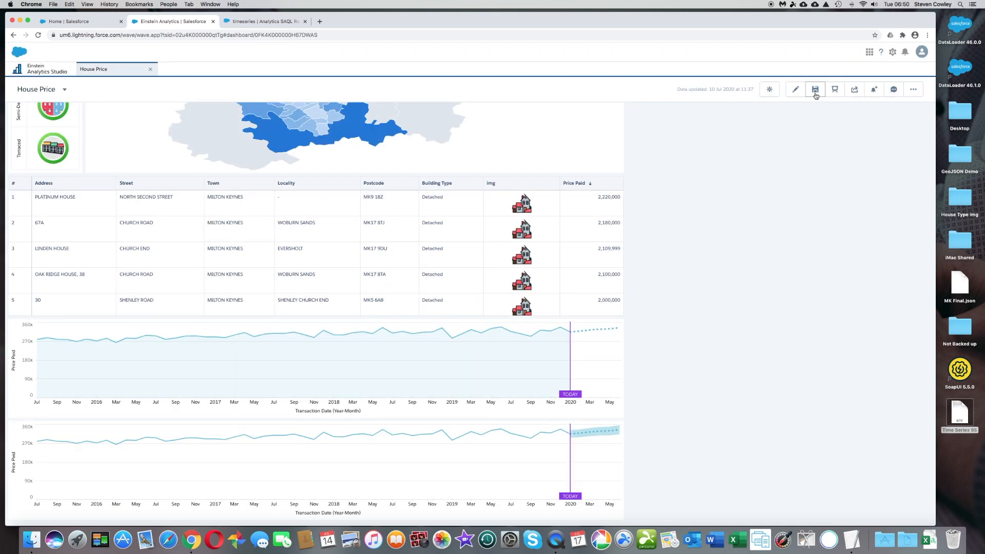
- Save the dashboard with the title House Price in My Private App
{"action": "left_click", "coordinate": [815, 95]}
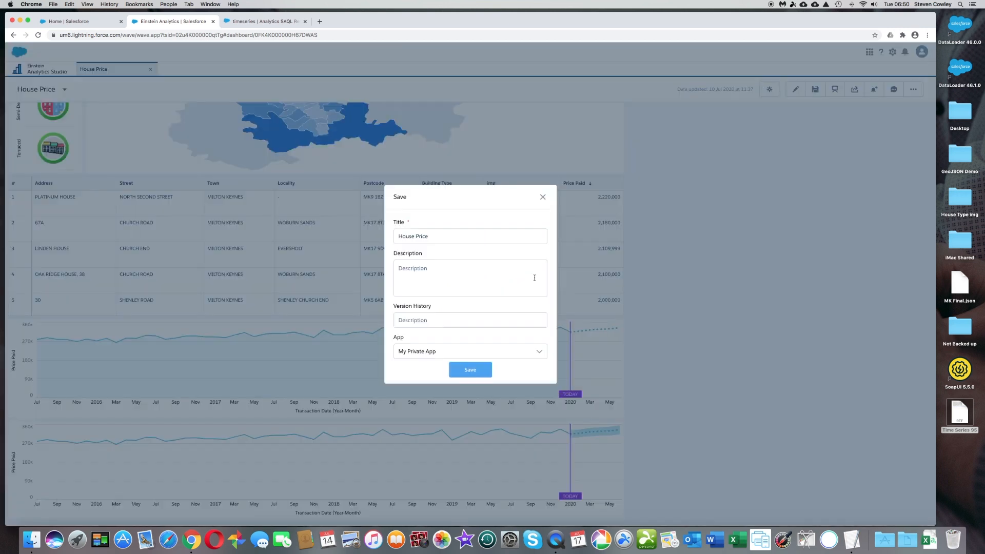
{"action": "left_click", "coordinate": [473, 374]}
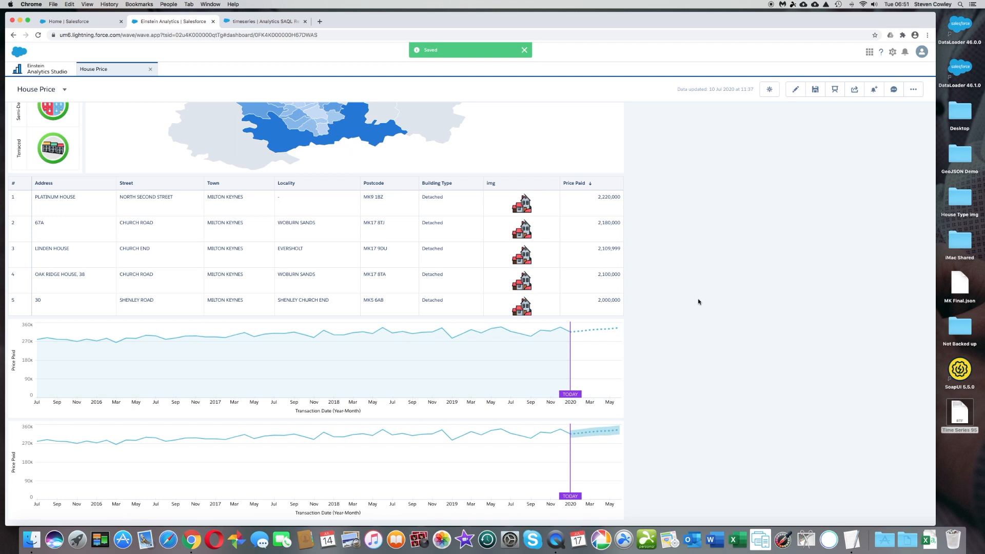
- Return to editing the dashboard and delete the basic timeline chart with the filled area
{"action": "left_click", "coordinate": [795, 91]}
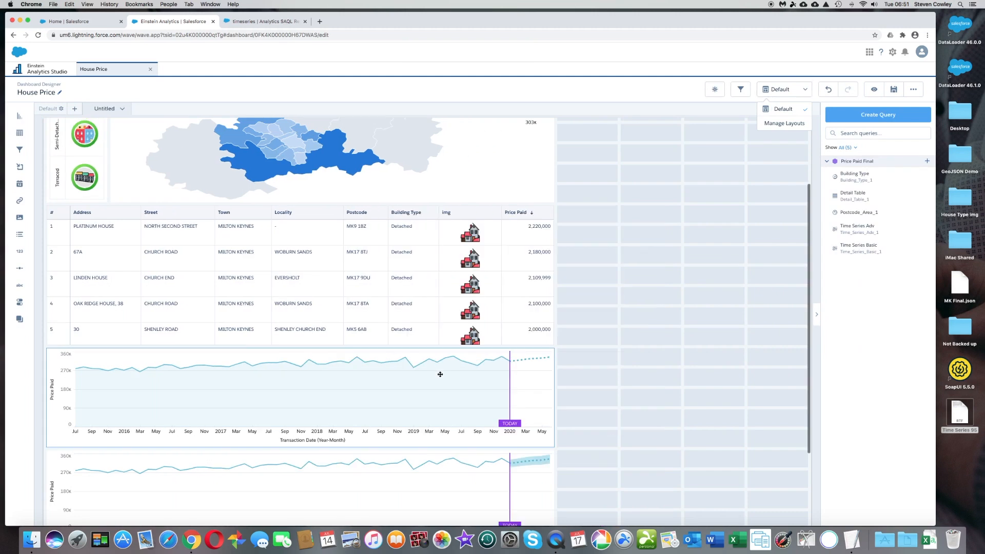
{"action": "left_click", "coordinate": [440, 375]}
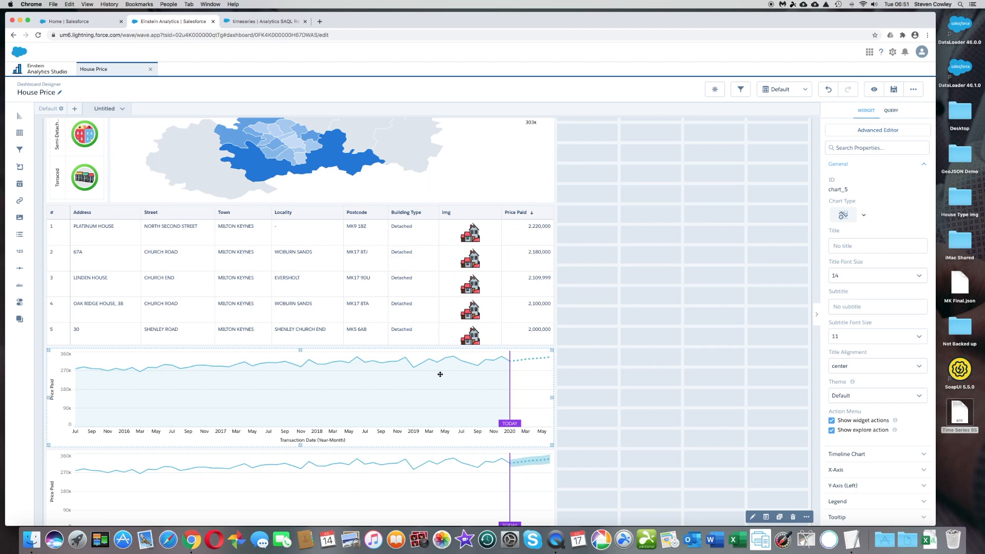
{"action": "key", "text": "Delete"}
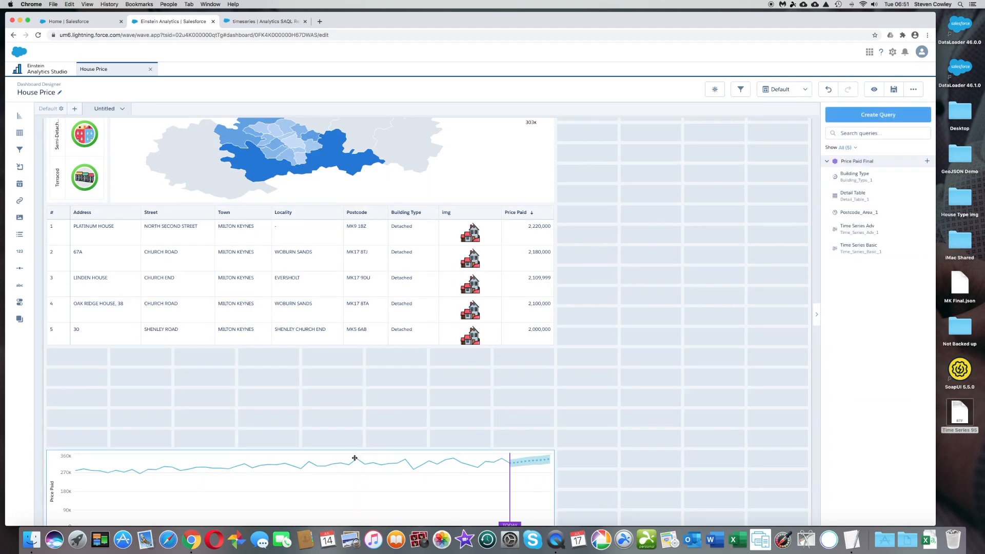
- Move the Time Series Adv chart up between the map and the property details table
{"action": "left_click", "coordinate": [354, 458]}
{"action": "left_click_drag", "start_coordinate": [363, 379], "coordinate": [351, 220]}
{"action": "key", "text": "shift"}
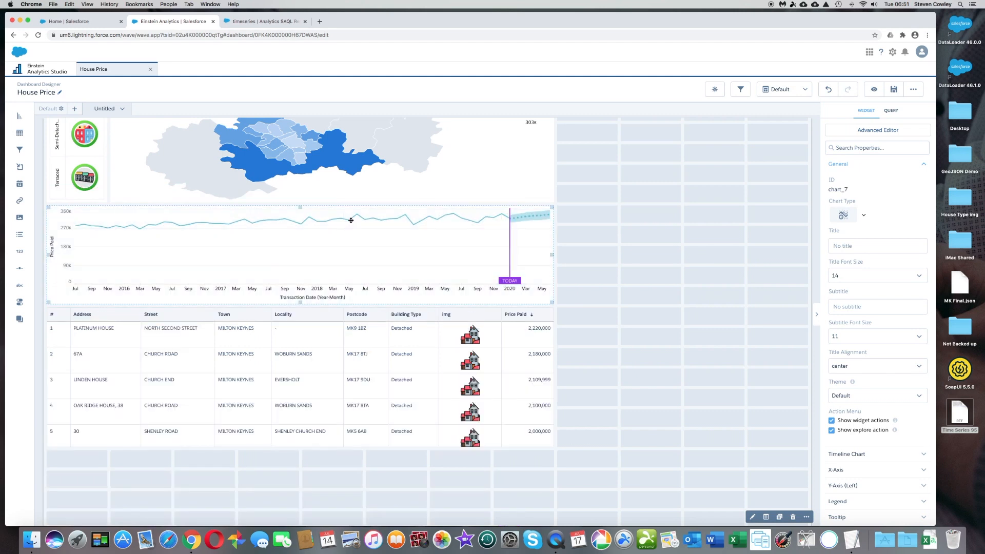
- Save the rearranged House Price dashboard
{"action": "scroll", "coordinate": [582, 199], "scroll_direction": "up", "scroll_amount": 3}
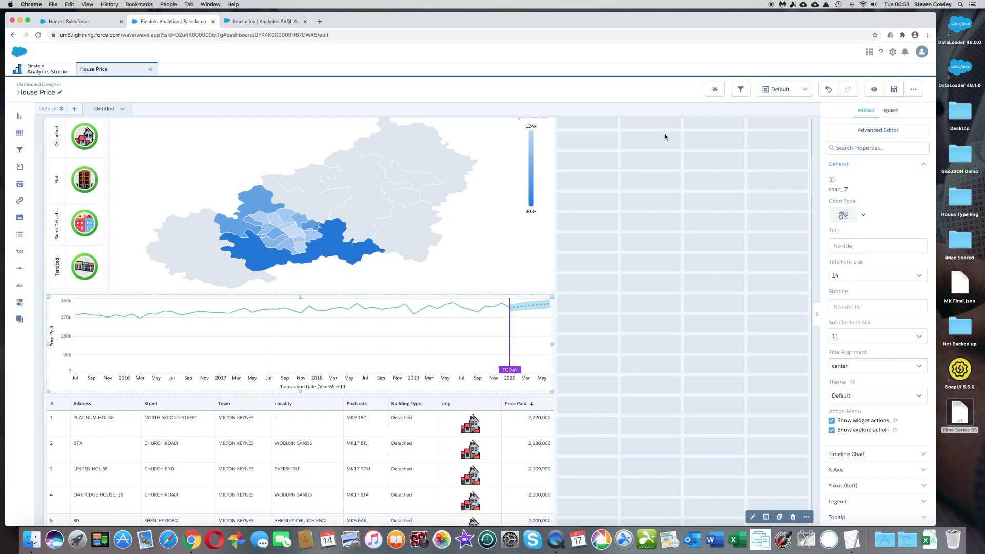
{"action": "scroll", "coordinate": [633, 171], "scroll_direction": "up", "scroll_amount": 1}
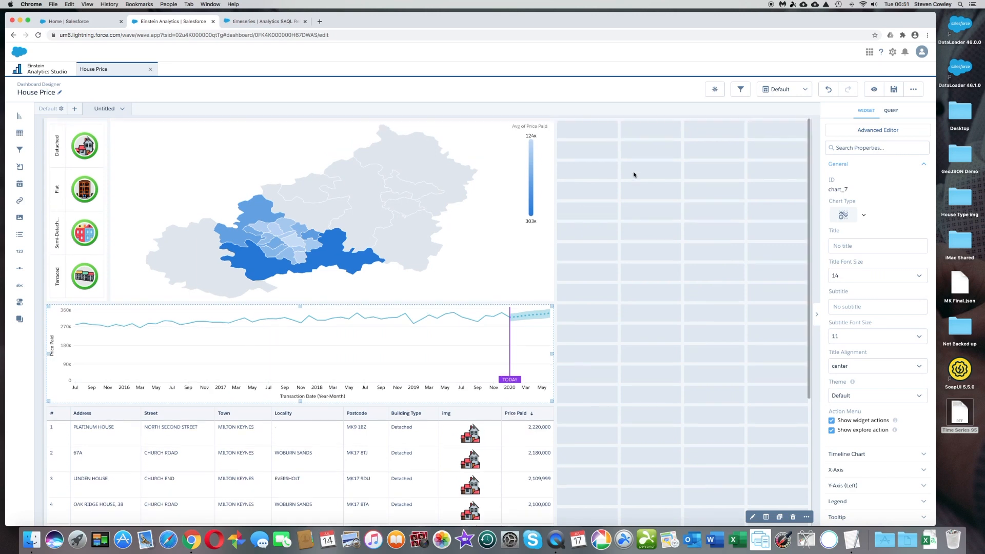
{"action": "left_click", "coordinate": [892, 91]}
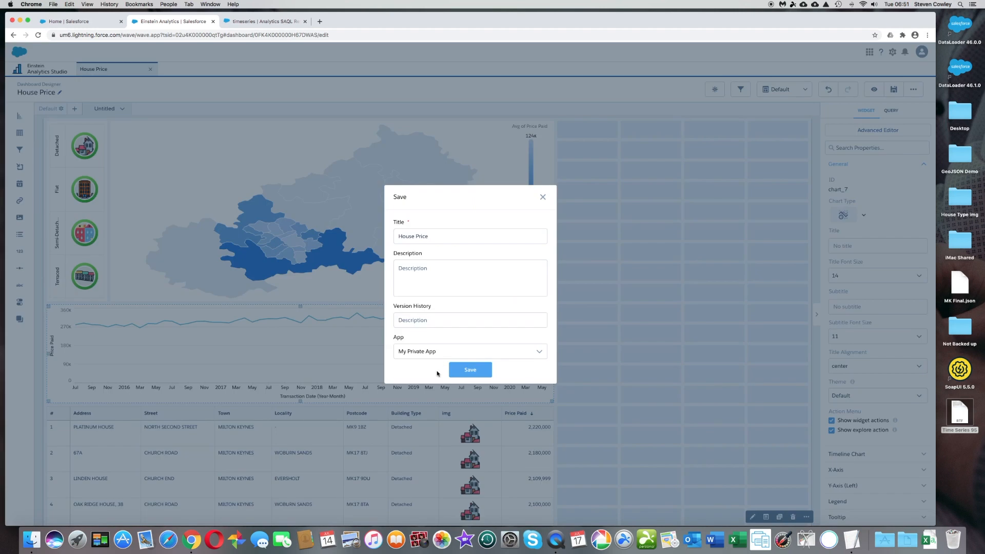